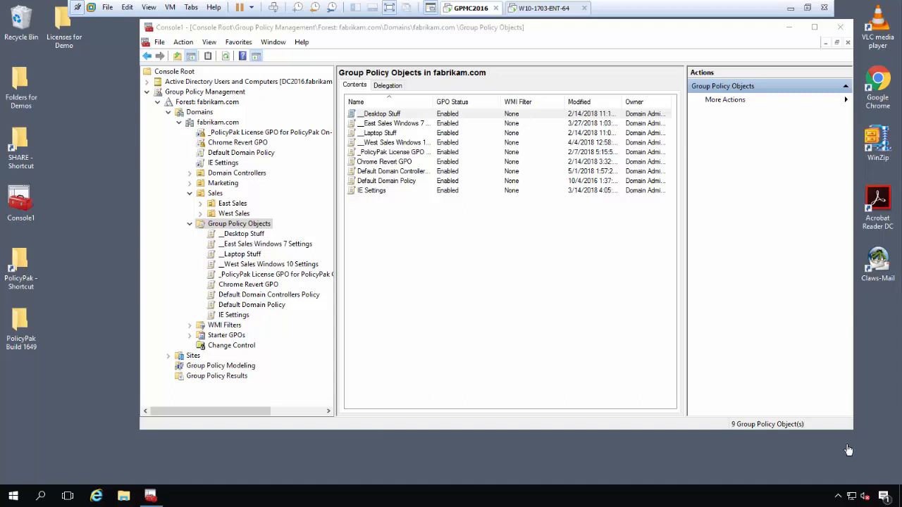
Step: Create the PP Settings GPO under Group Policy Objects and open it in the Group Policy Management Editor
right_click(246, 224)
click(274, 232)
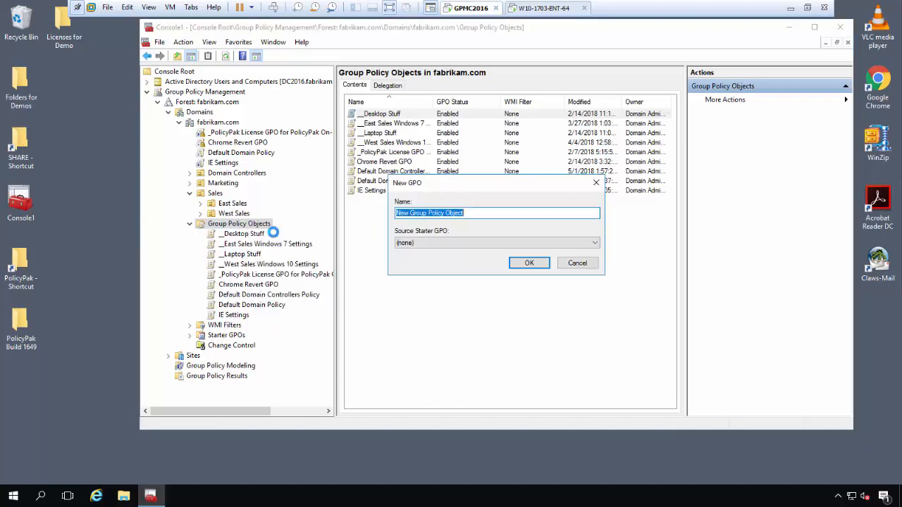
text(PP Setti)
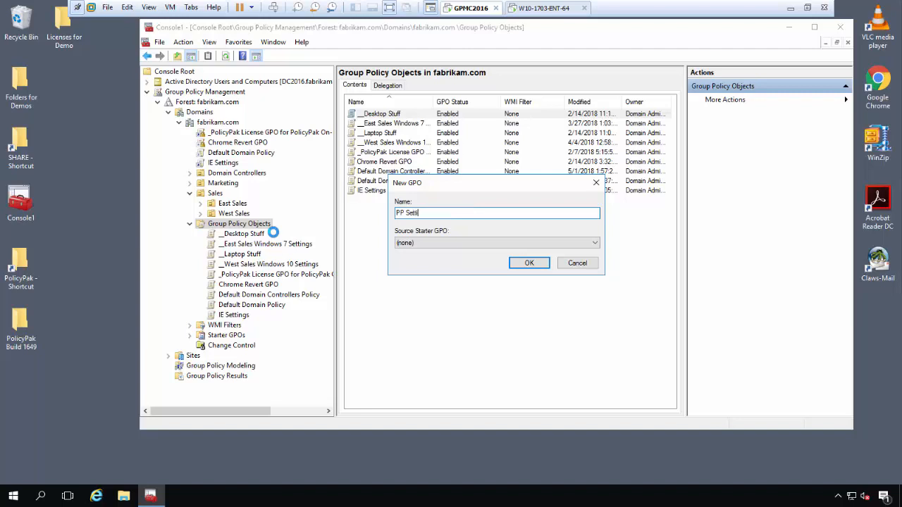
text(ngs)
key(Return)
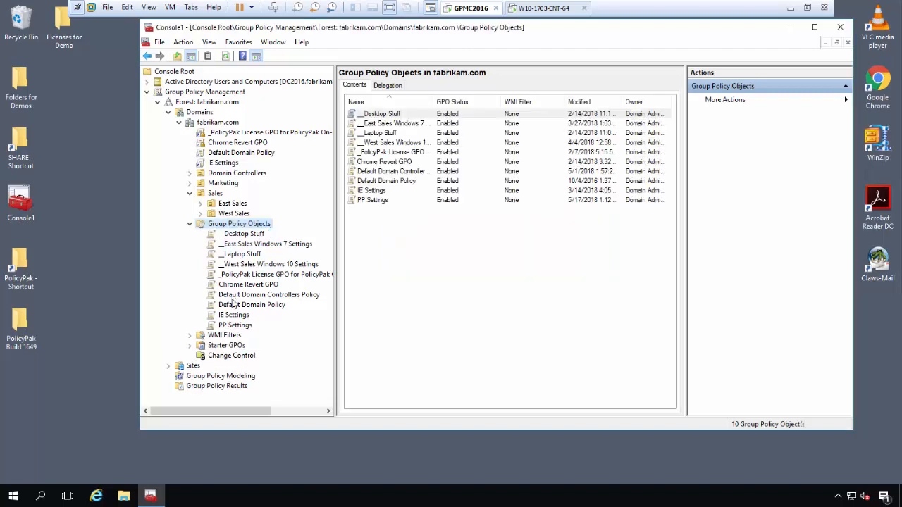
right_click(240, 325)
click(297, 169)
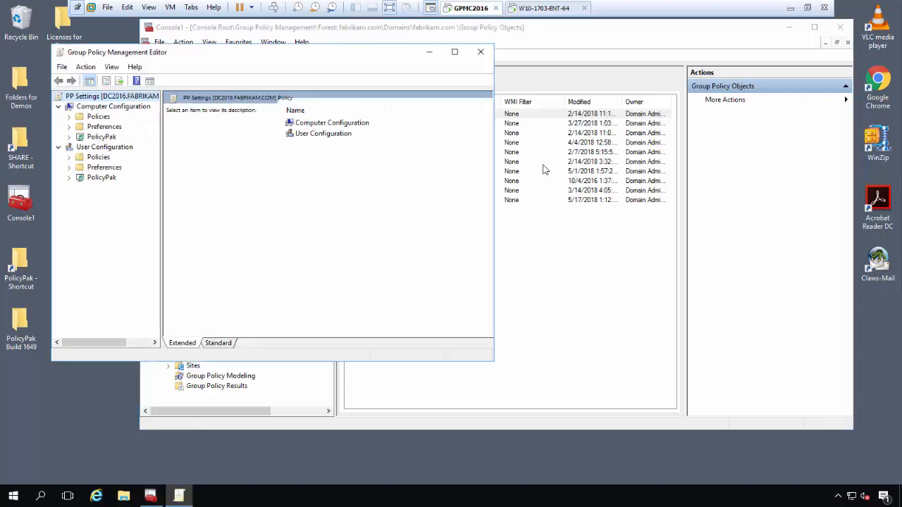
Step: Widen and reposition the editor window, then expand Computer Configuration's PolicyPak node
drag(495, 167, 792, 176)
drag(181, 56, 213, 59)
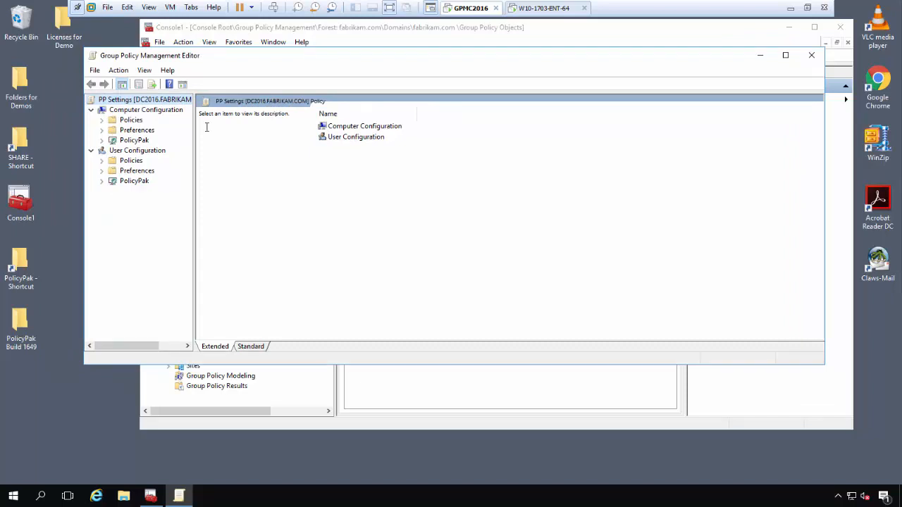
click(101, 140)
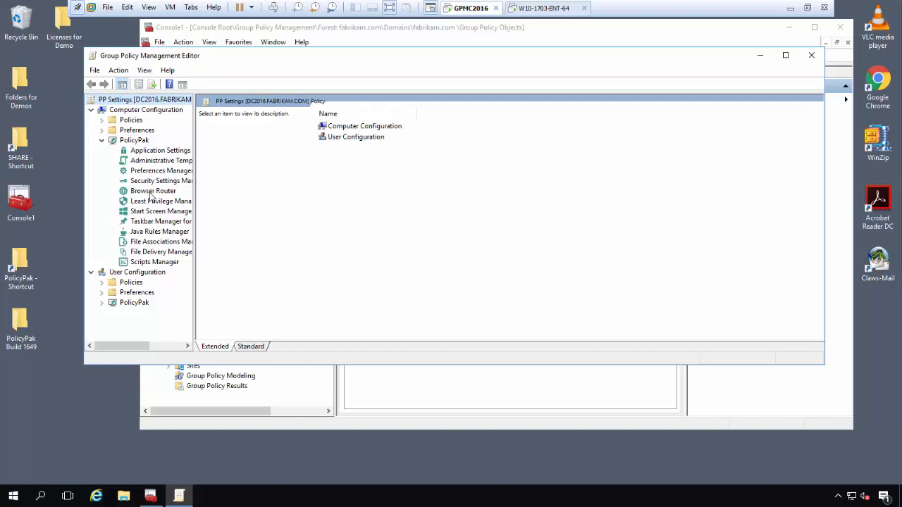
Step: Add the PolicyPak for Mozilla Firefox 23.0 pak in Application Settings Manager and select its row
click(159, 152)
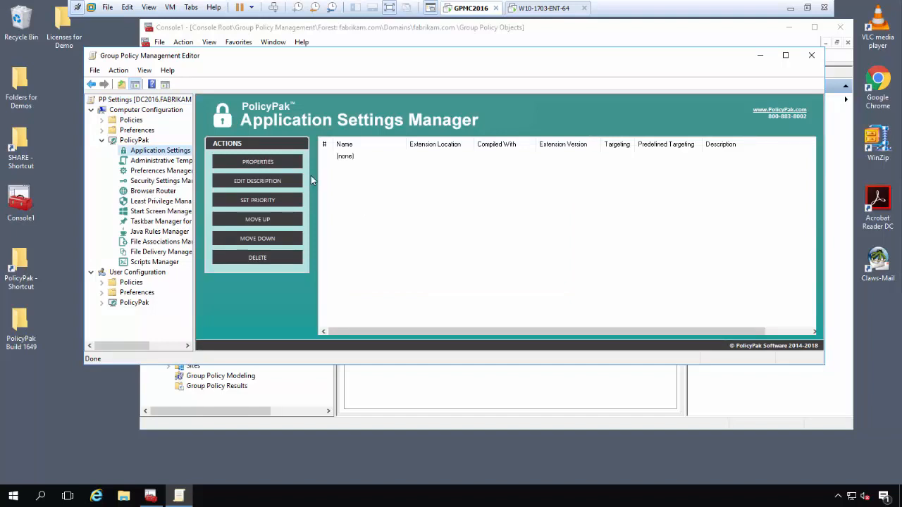
right_click(352, 185)
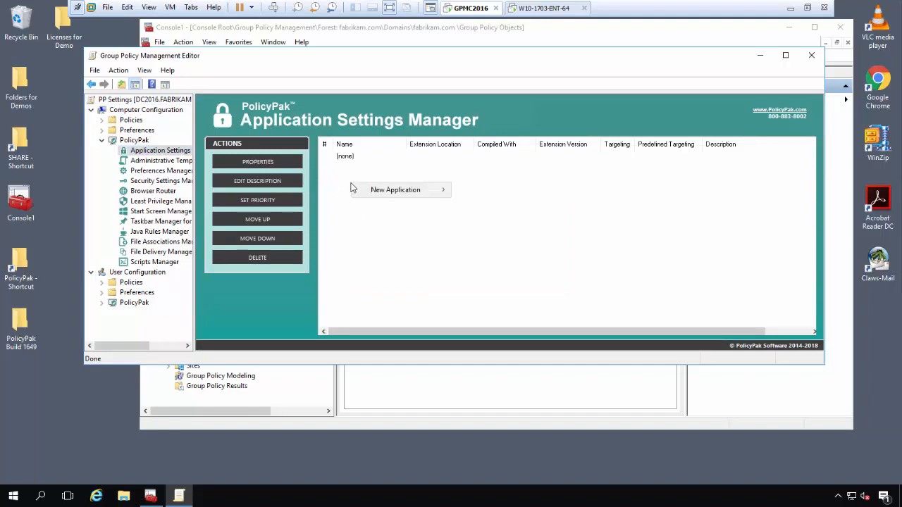
mouse_move(408, 196)
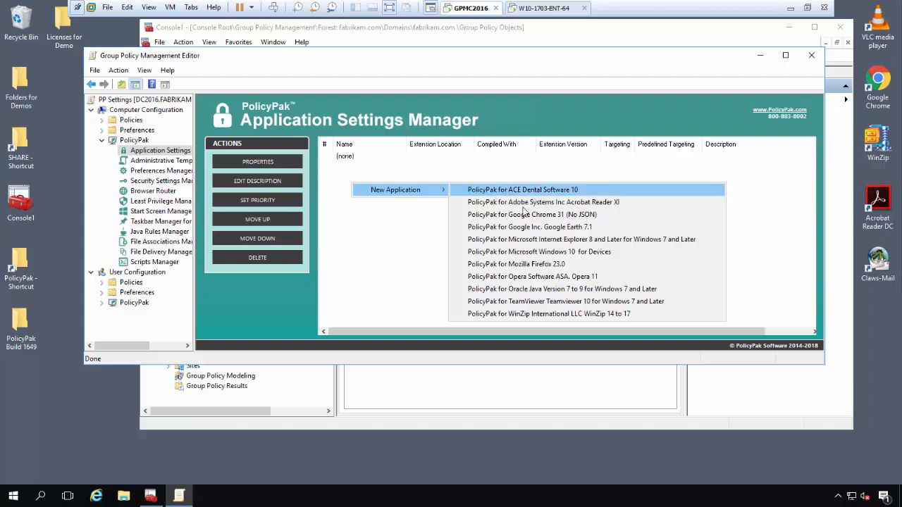
click(548, 265)
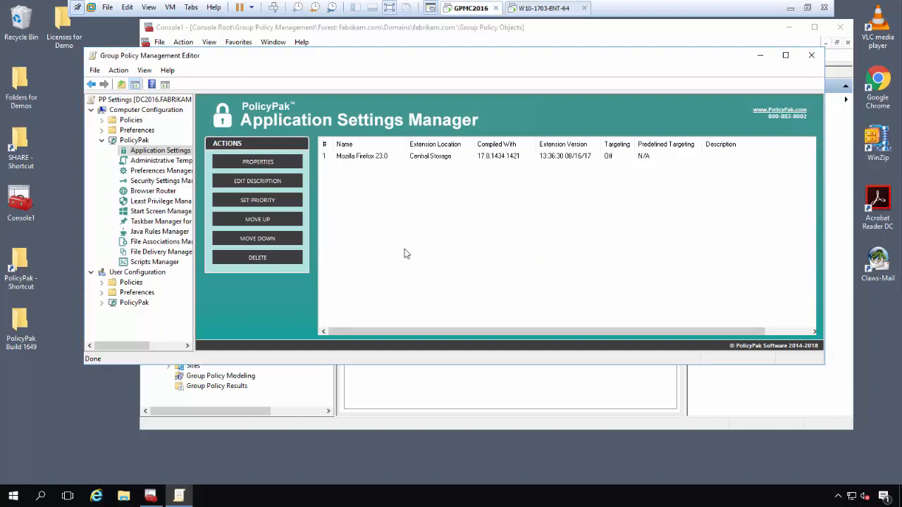
click(368, 157)
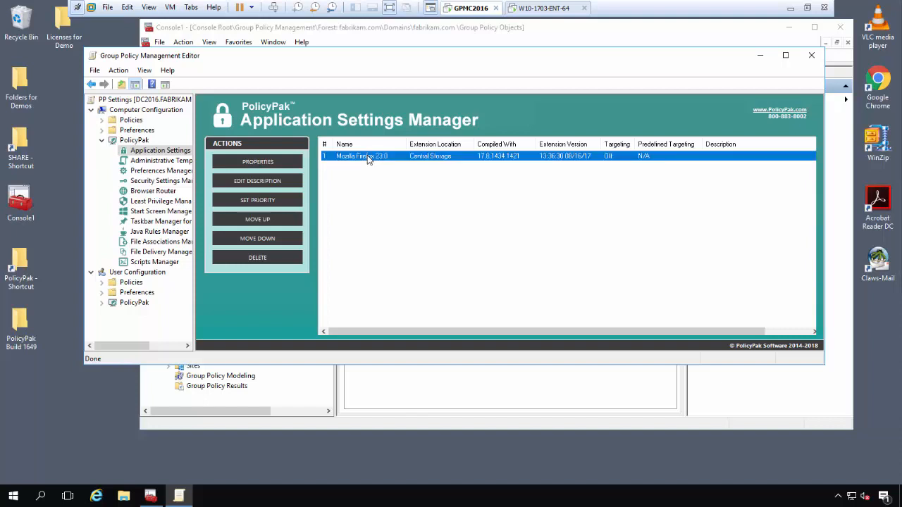
double_click(367, 157)
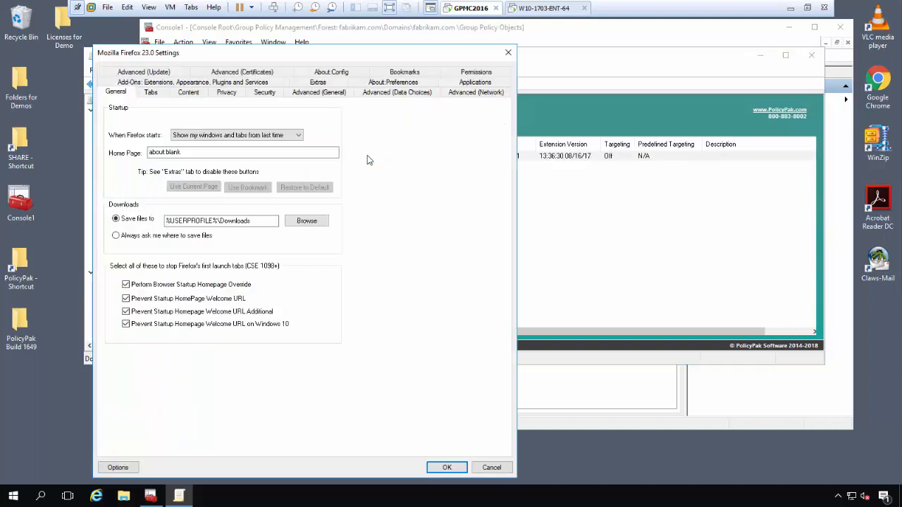
click(196, 139)
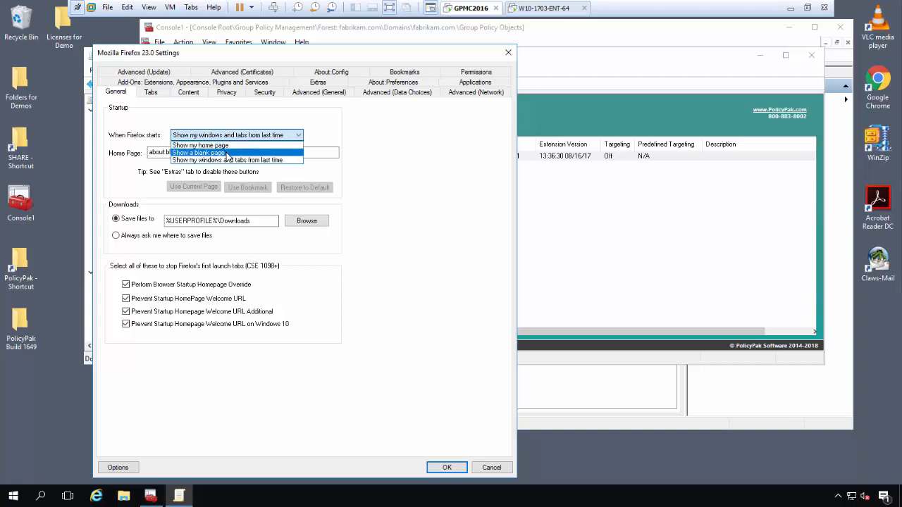
click(228, 147)
drag(228, 148, 132, 155)
text(http)
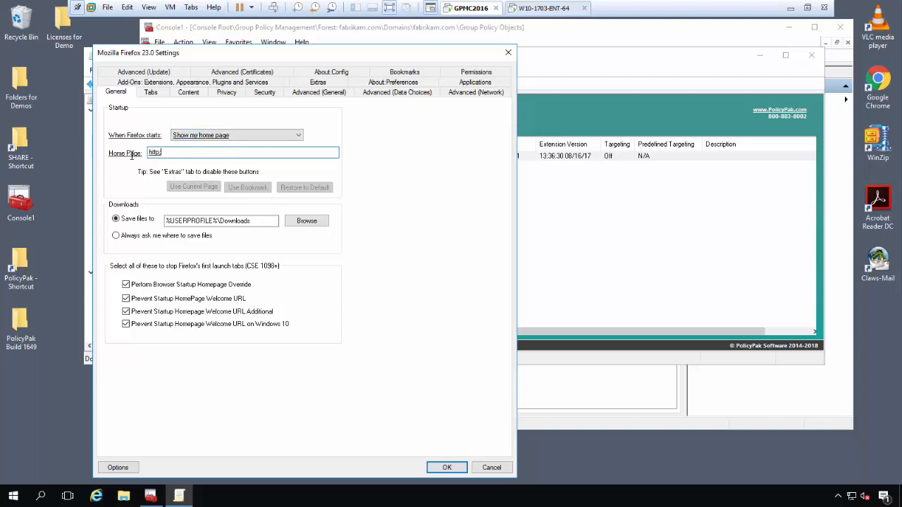
text(s://www.policypak.com)
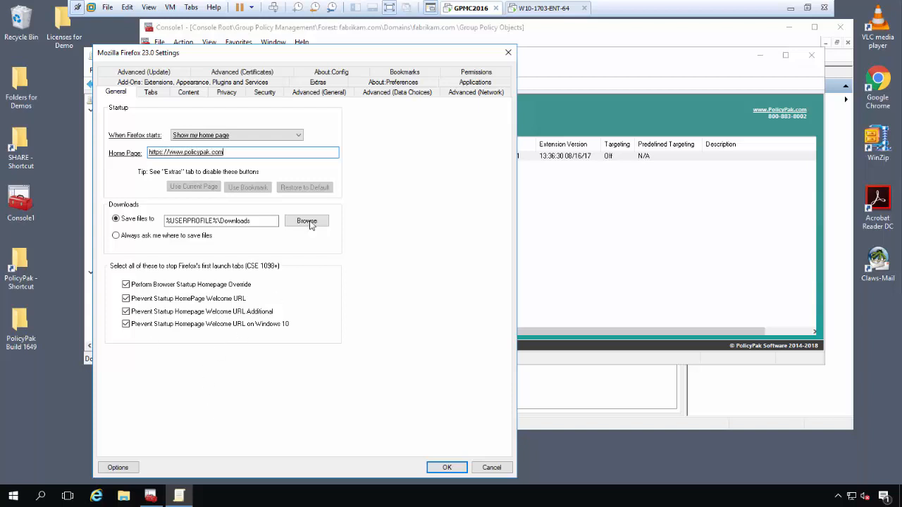
click(299, 135)
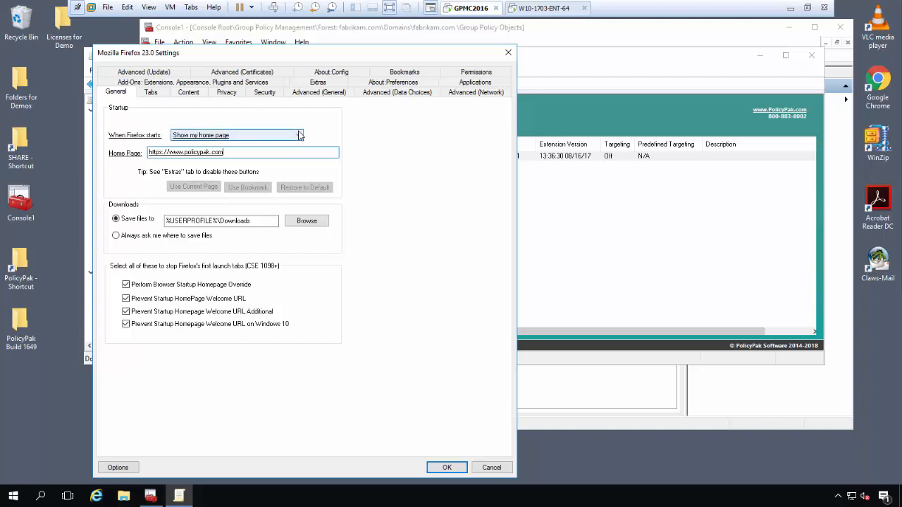
Step: Turn off private browsing on the Extras settings and save the Firefox configuration
click(326, 83)
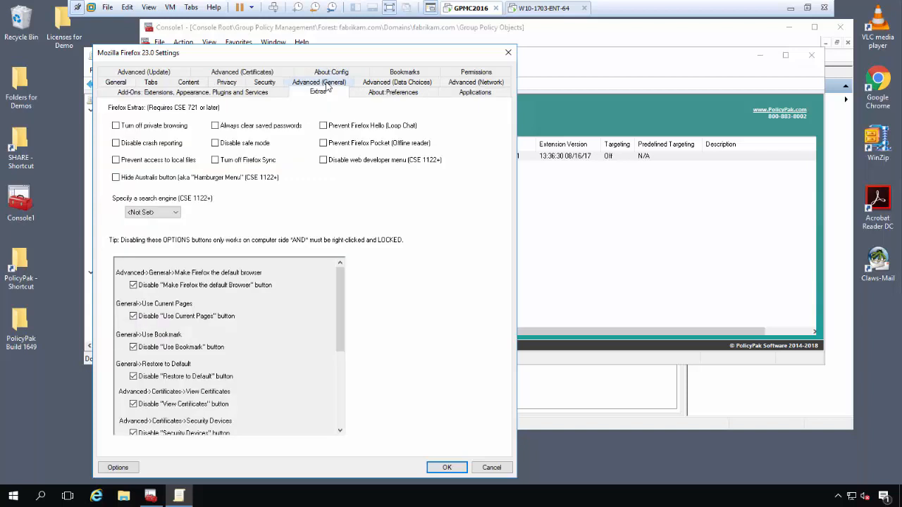
click(120, 128)
click(453, 467)
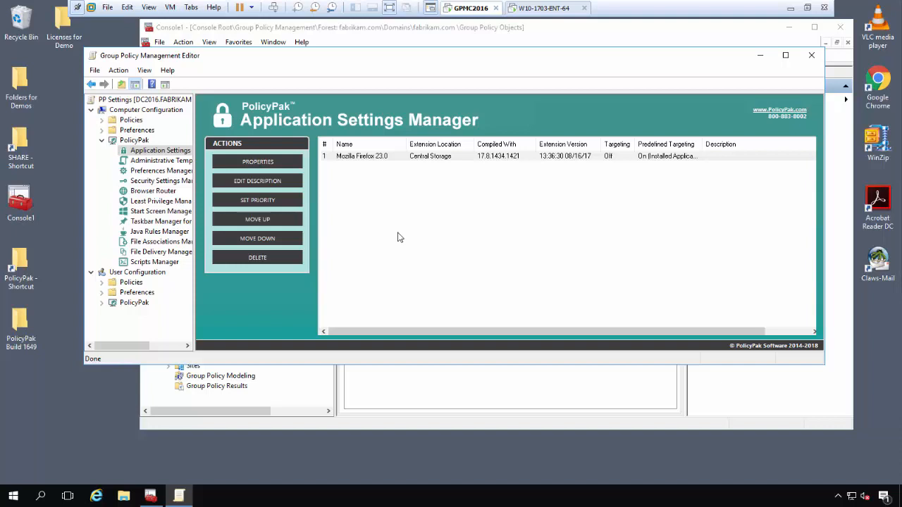
Step: Export the Firefox 23.0 settings as the XML data file FF Settings on the Desktop
right_click(349, 161)
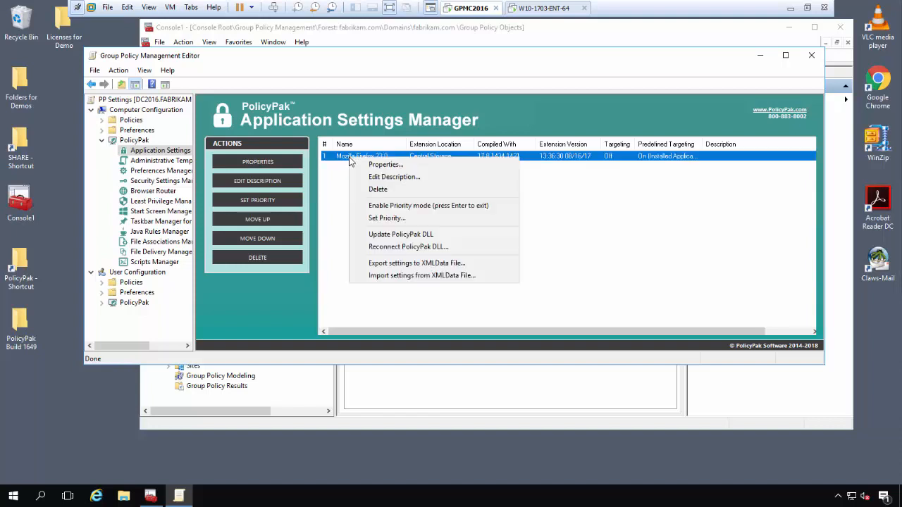
click(437, 268)
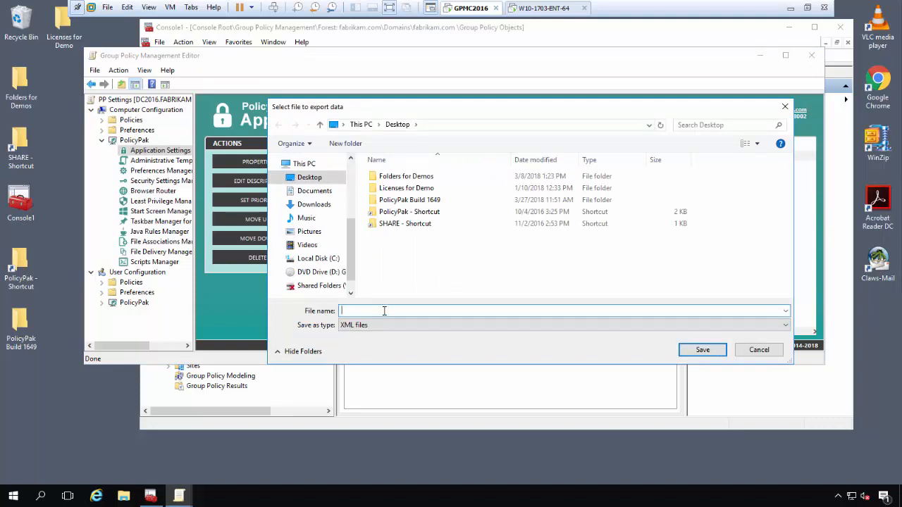
text(FF Settings)
key(Return)
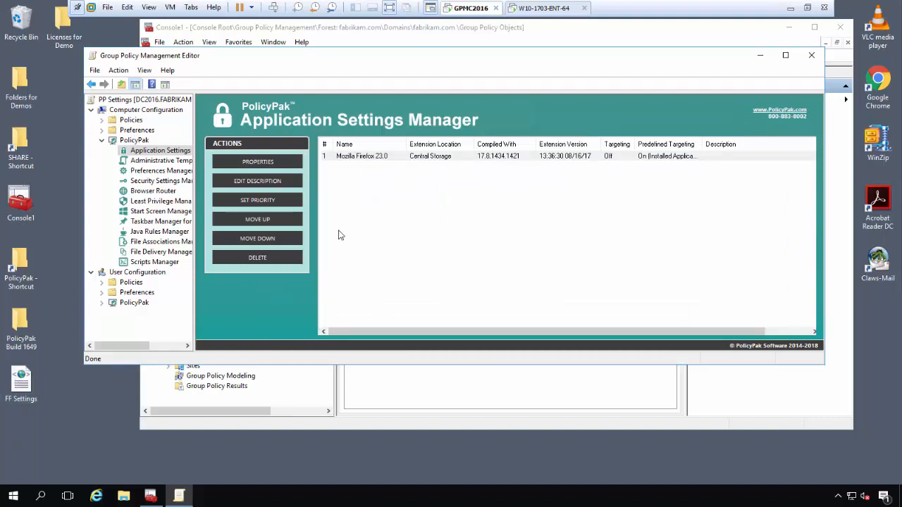
Step: Create Browser Router Collection 1 with its default name and open it
click(149, 192)
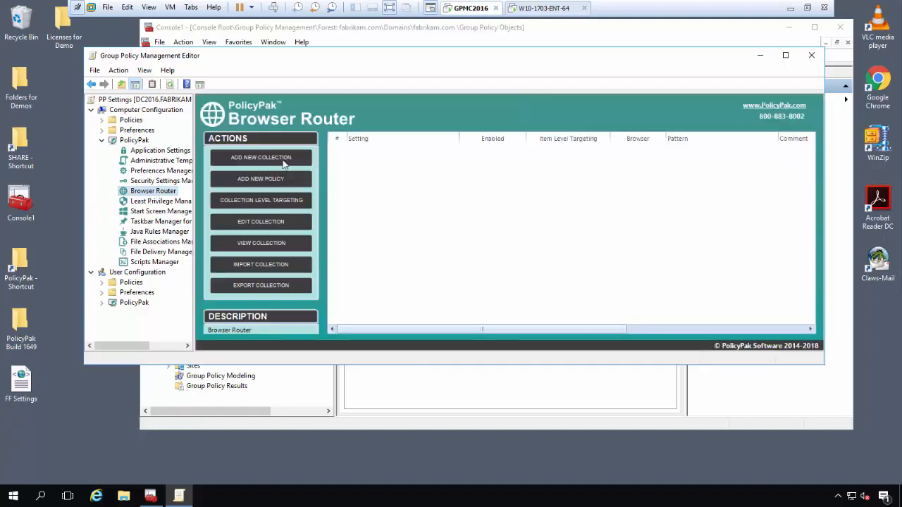
click(283, 162)
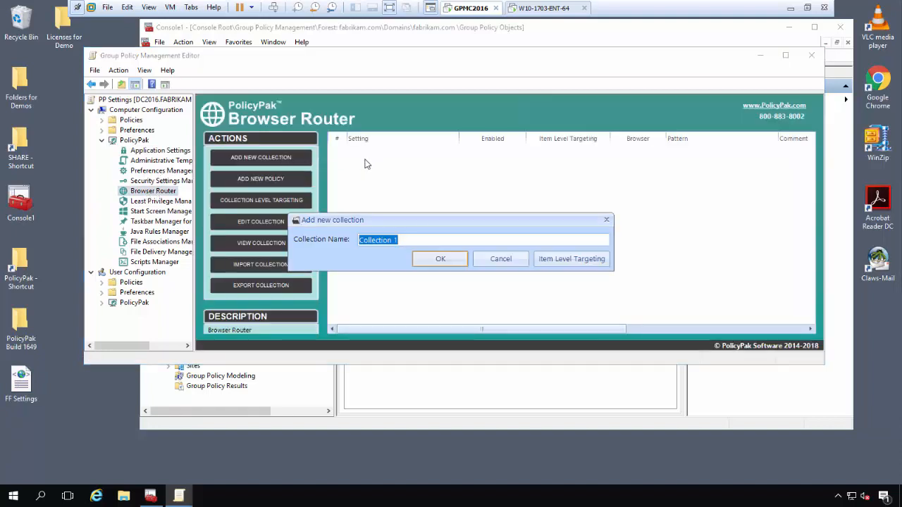
click(454, 259)
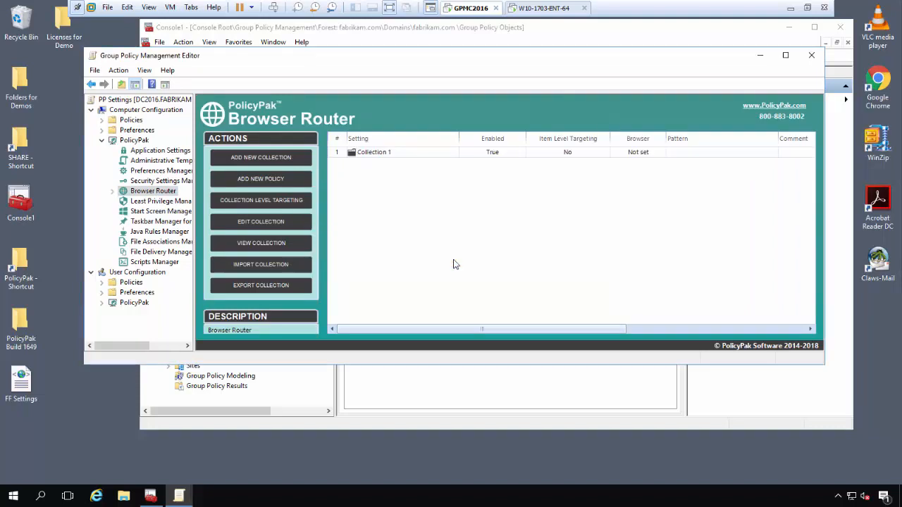
double_click(386, 153)
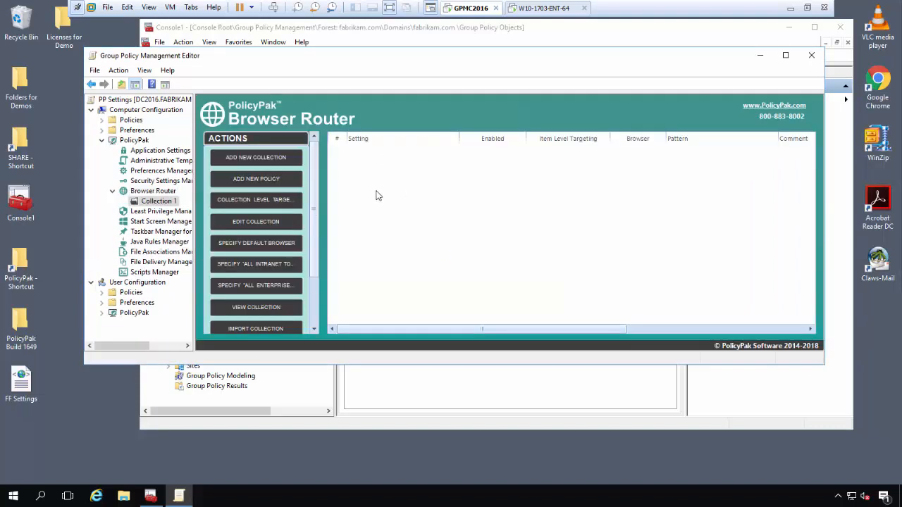
Step: Add a 'Google to Chr' policy routing wildcard *google* sites to Google Chrome
click(261, 180)
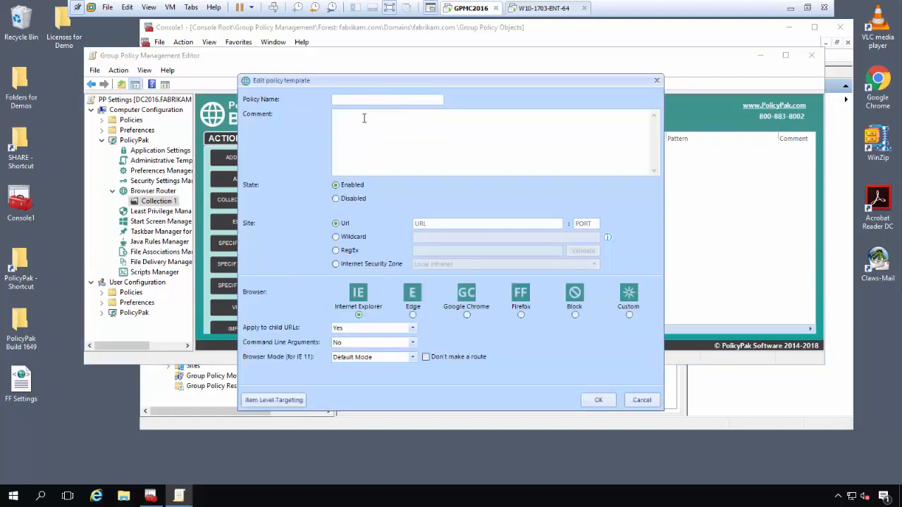
text(Google to Chr)
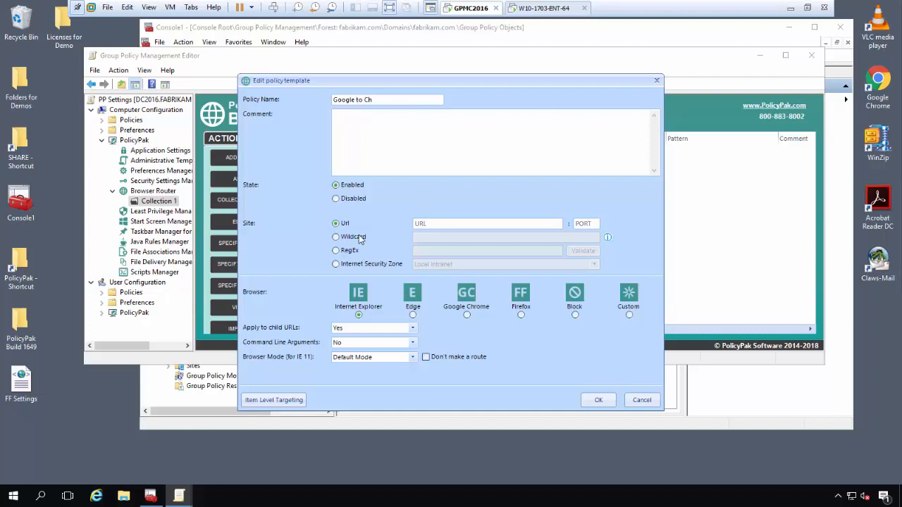
click(422, 240)
text(*google.com)
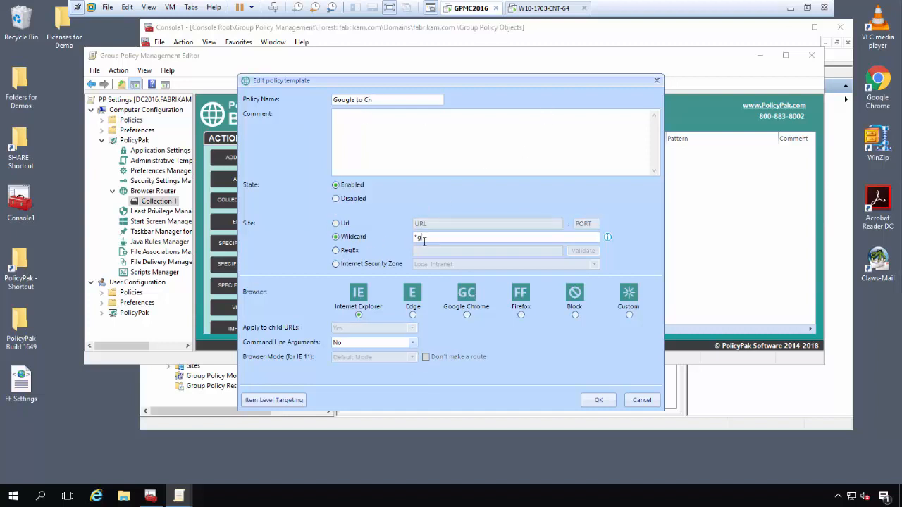
key(BackSpace)
key(BackSpace)
key(BackSpace)
key(BackSpace)
text(*)
click(466, 315)
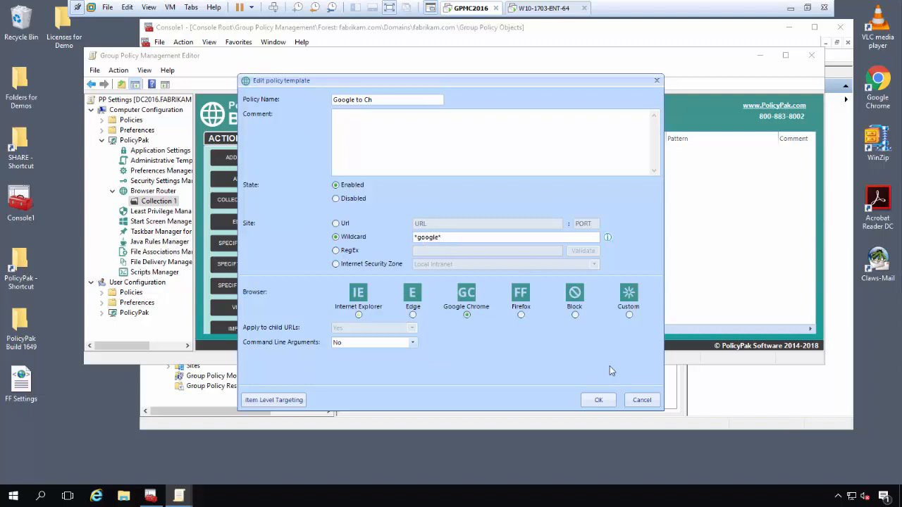
click(598, 400)
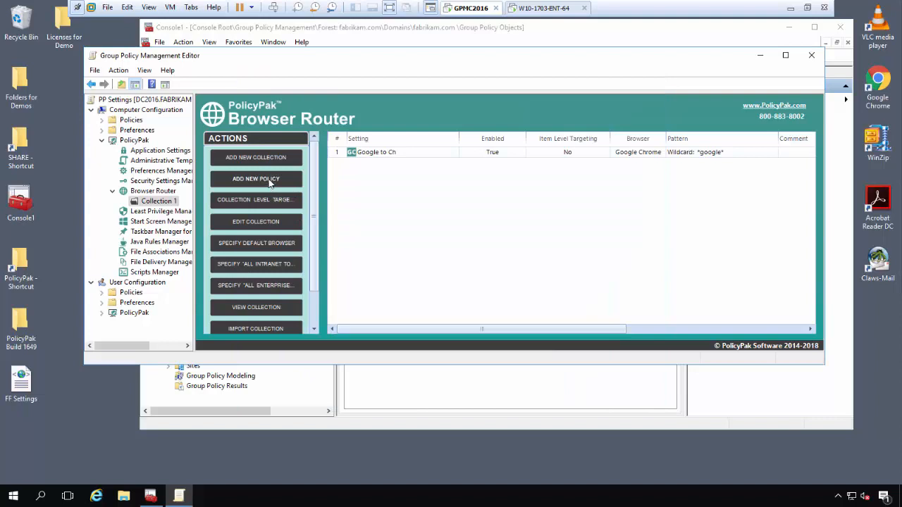
Step: Add a No FB policy blocking wildcard *facebook* sites with the message 'NO FB FOR'
click(266, 178)
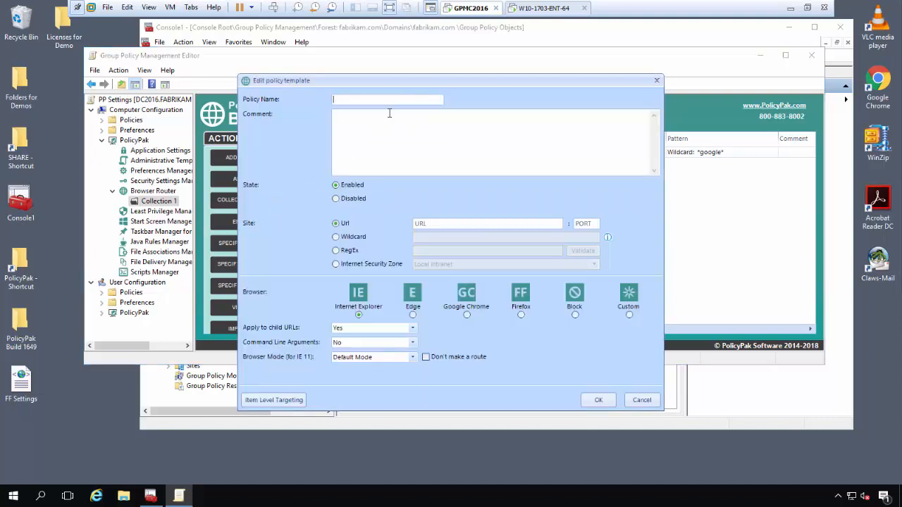
text(No FB)
click(360, 238)
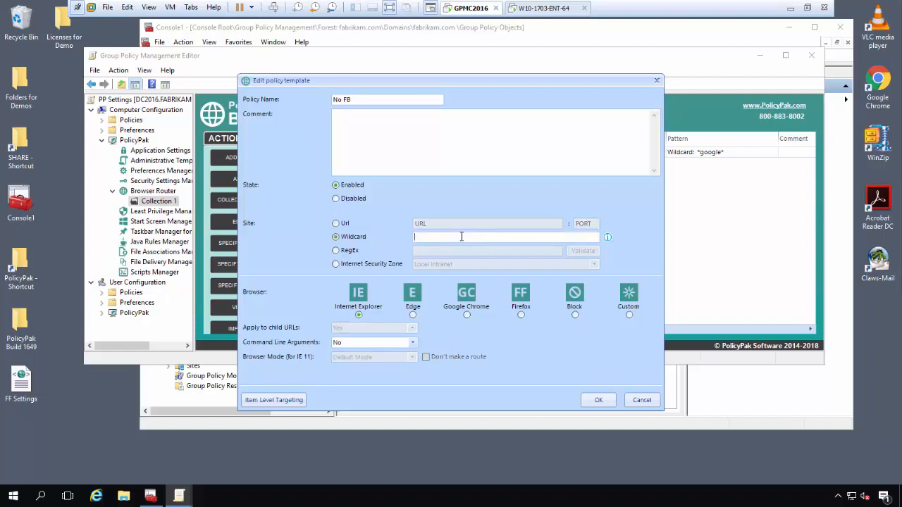
click(462, 237)
text(*facebook*)
click(575, 315)
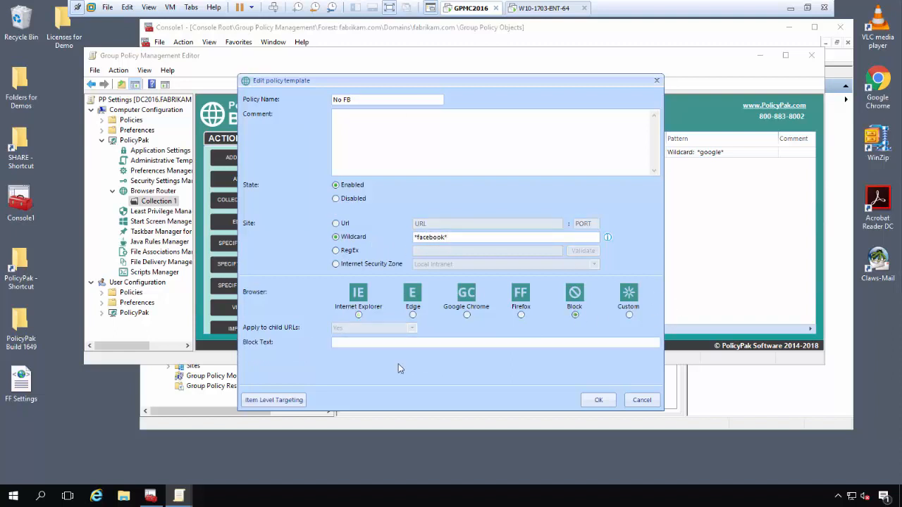
click(394, 343)
text(NO FB FOR YOU!)
click(598, 399)
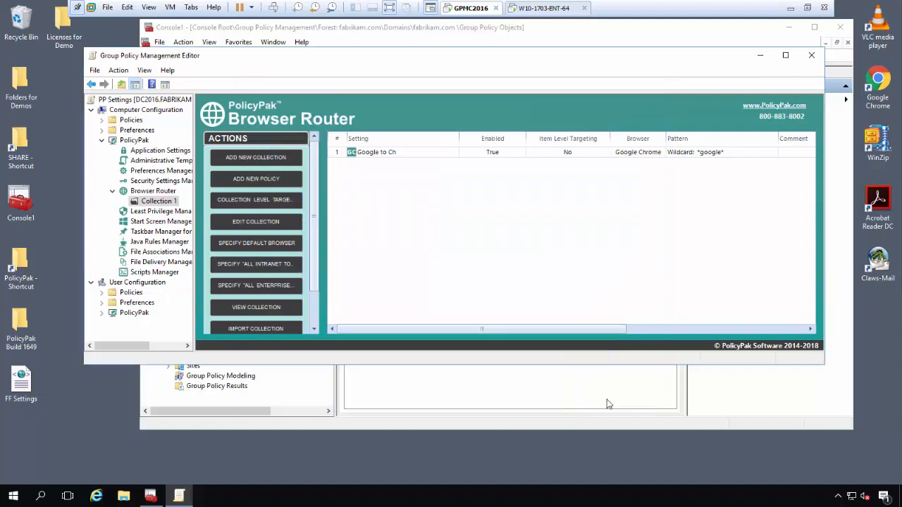
click(153, 192)
right_click(384, 153)
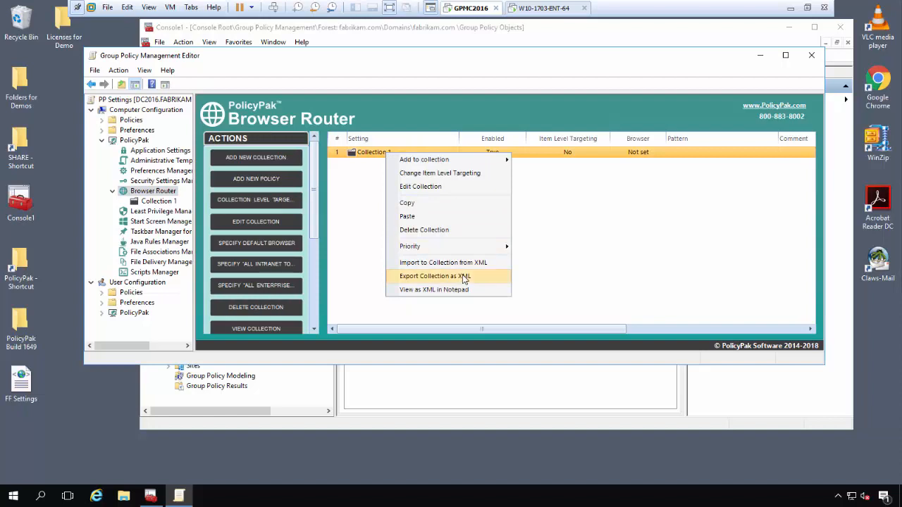
Step: Export Collection 1 as the XML file BR Settings on the Desktop
click(464, 278)
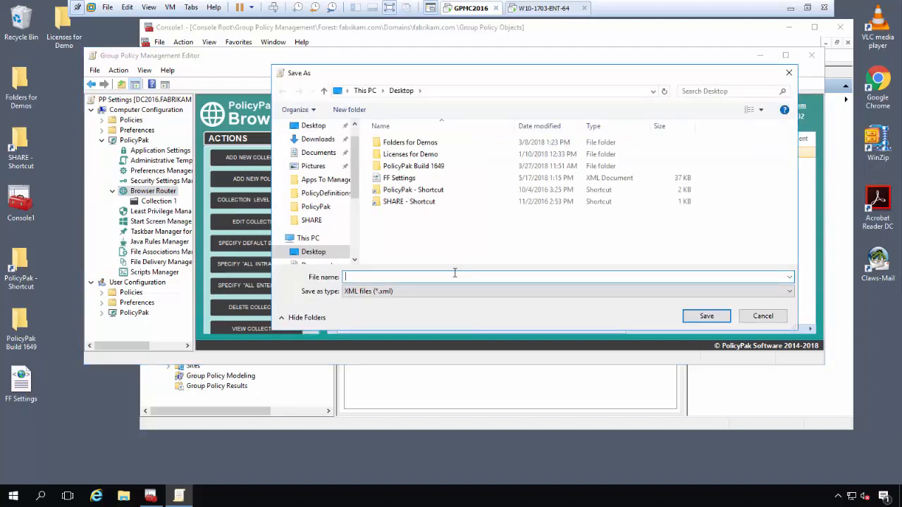
text(BR Settings)
key(Return)
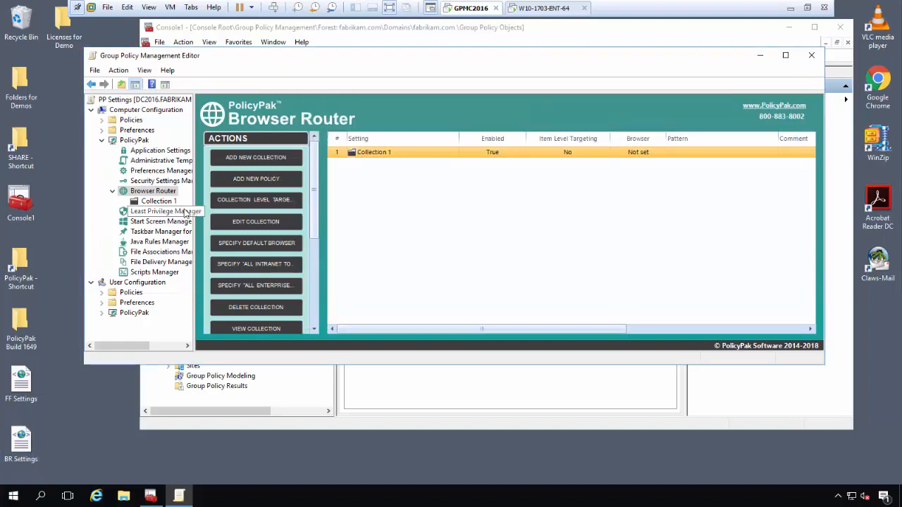
click(159, 212)
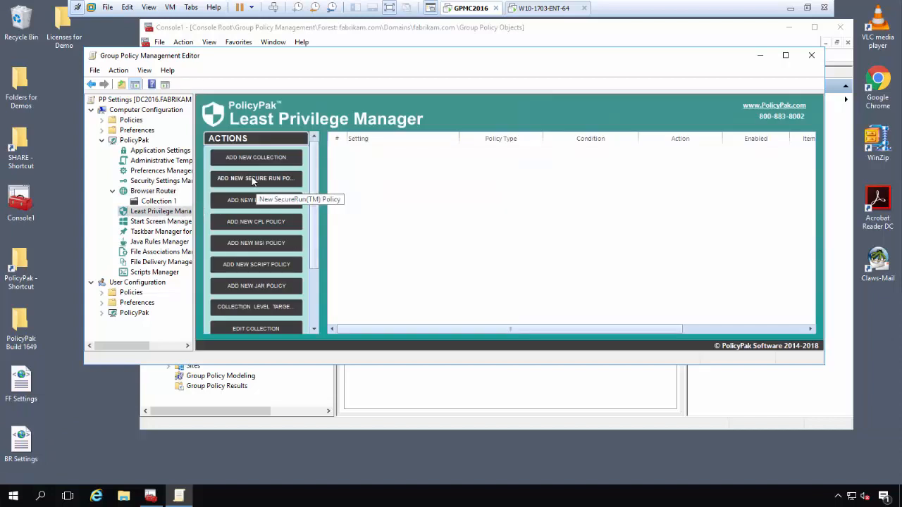
Step: Add an enabled SecureRun policy in Least Privilege Manager using the recommended default members
click(253, 181)
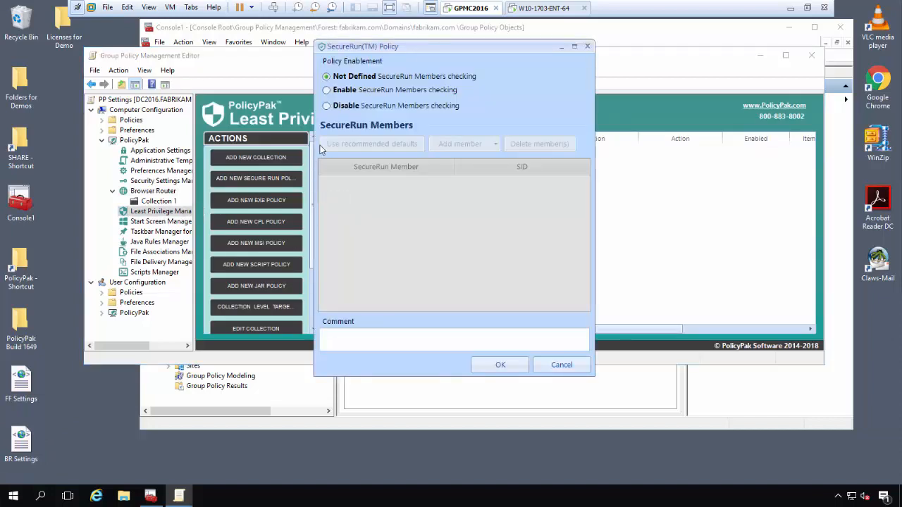
click(346, 90)
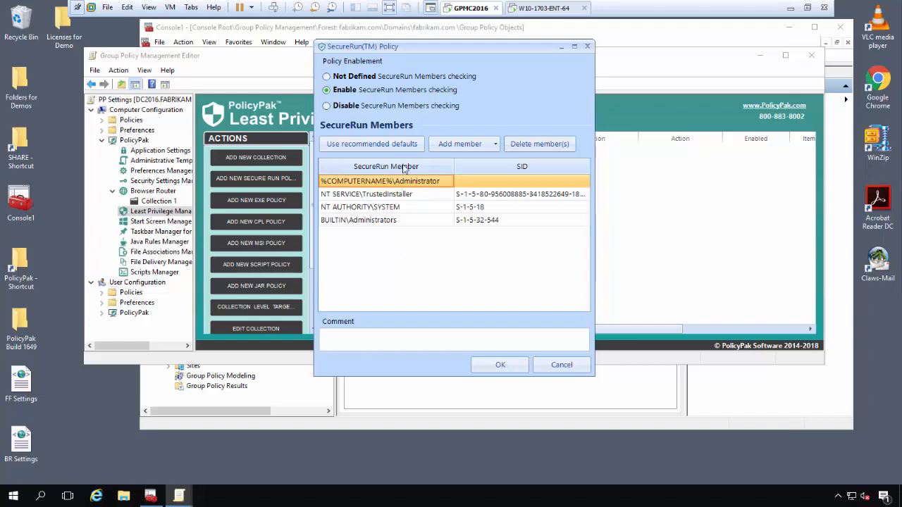
click(476, 366)
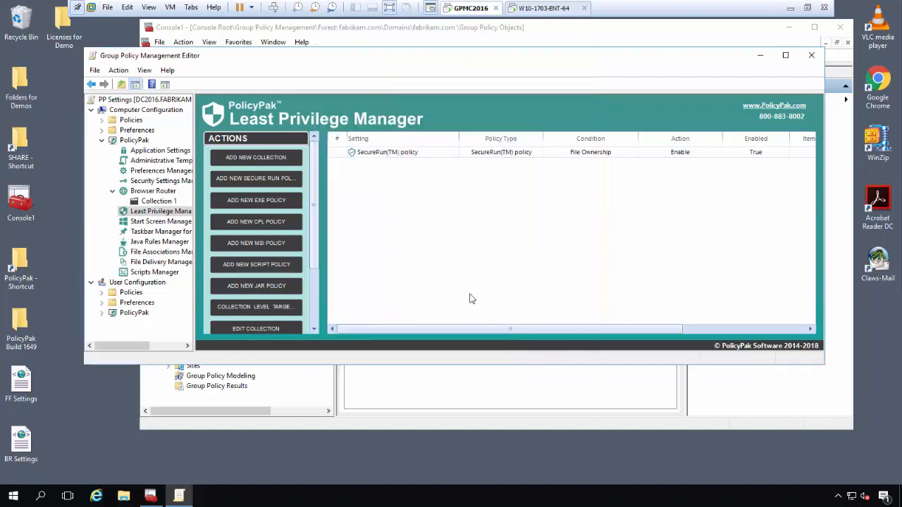
Step: Export the SecureRun policy as SR Settings XML on the Desktop and close the editor
right_click(369, 153)
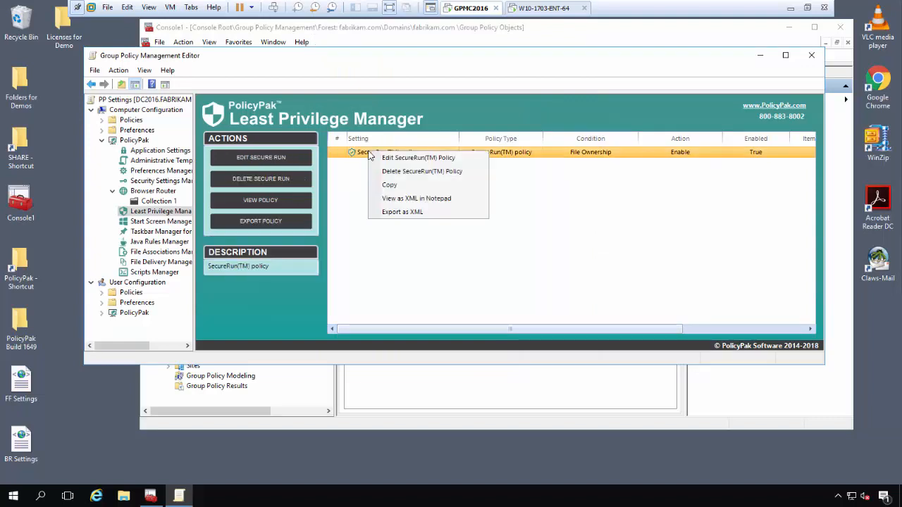
click(428, 212)
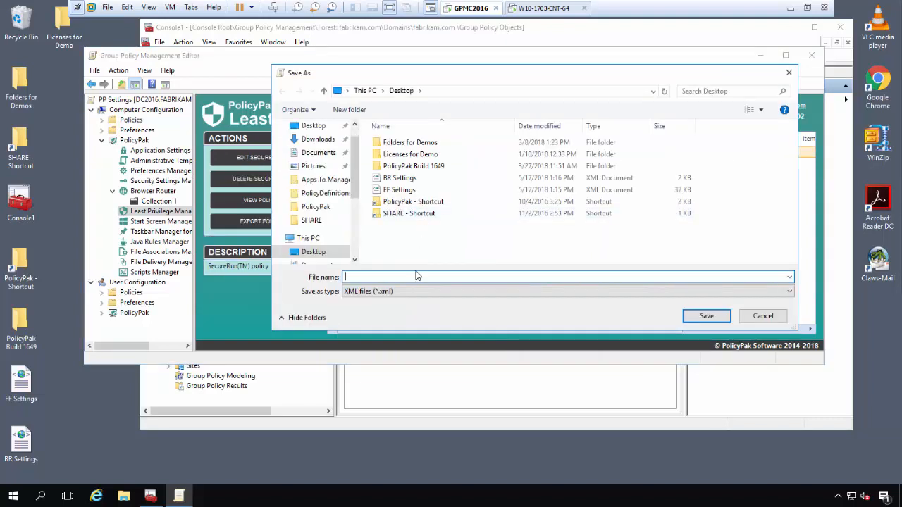
text(SR Settings)
key(Return)
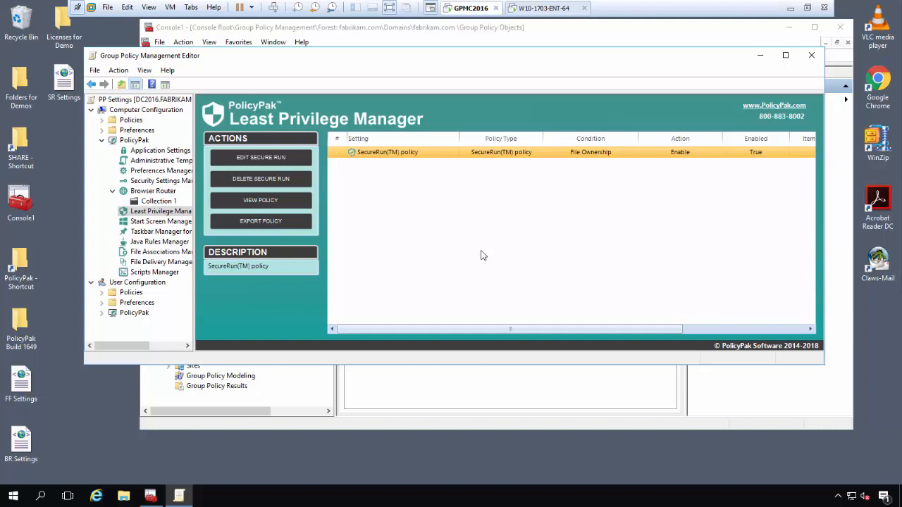
click(811, 55)
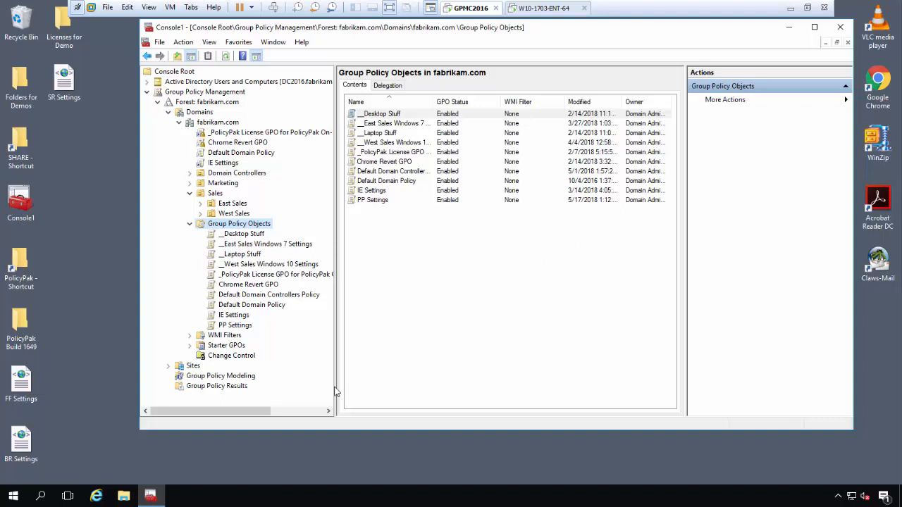
Step: Launch PolicyPak Exporter Tool from the PolicyPak folder in the Windows Start menu
click(22, 498)
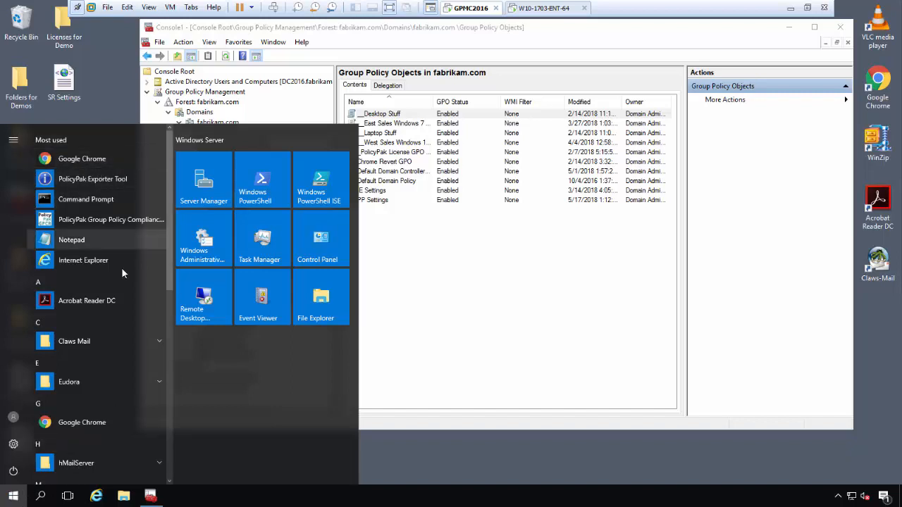
scroll(122, 329, down, 3)
scroll(121, 324, down, 4)
scroll(123, 321, up, 2)
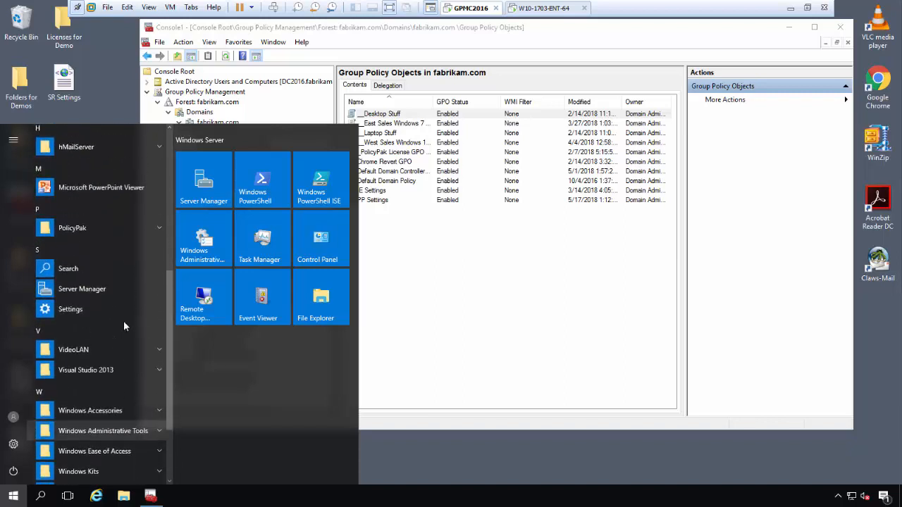
click(98, 232)
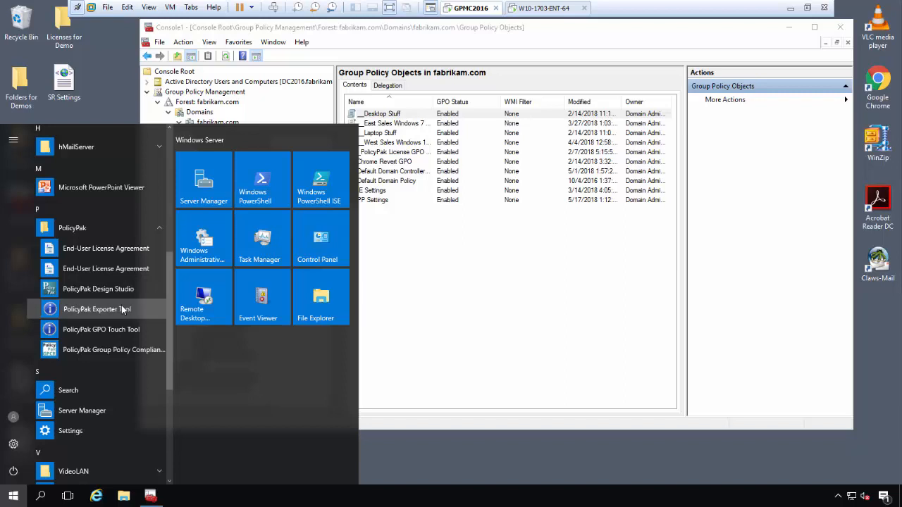
click(98, 309)
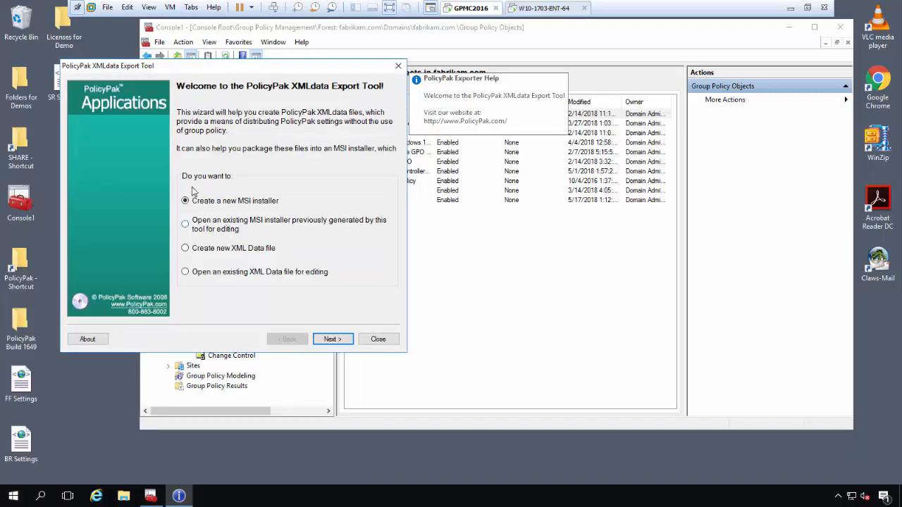
Step: Create a new MSI installer containing BR Settings, FF Settings and SR Settings XML files
click(332, 339)
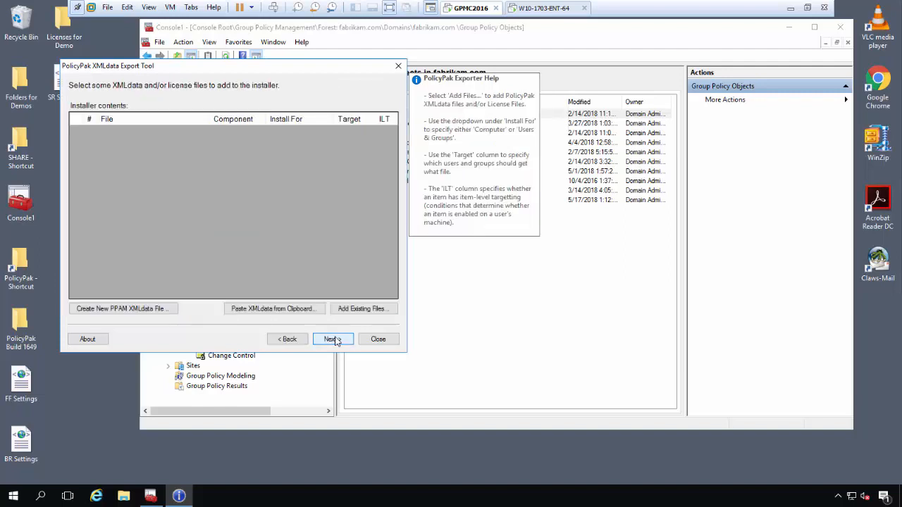
click(365, 310)
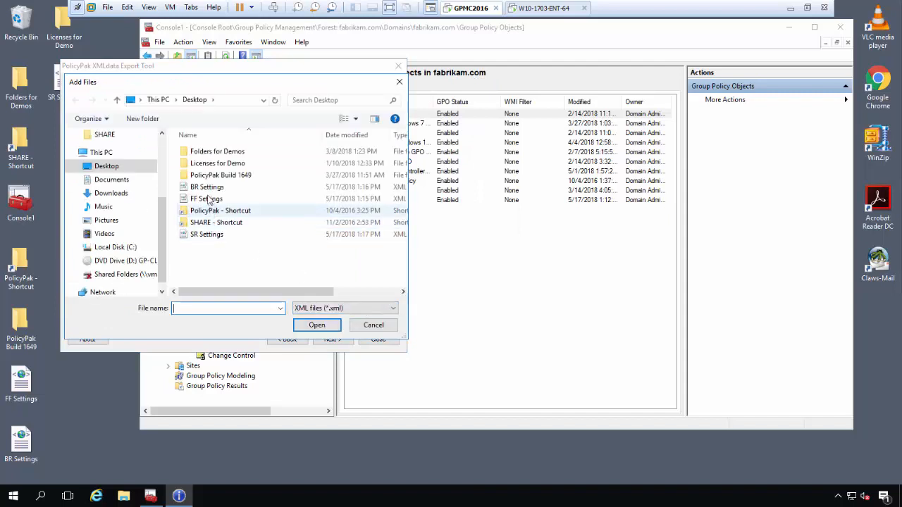
click(206, 187)
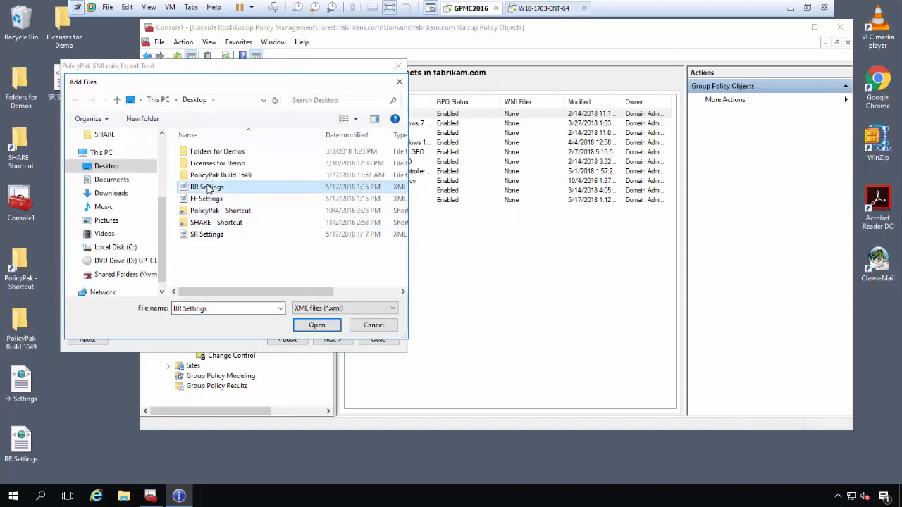
ctrl+click(208, 199)
ctrl+click(220, 236)
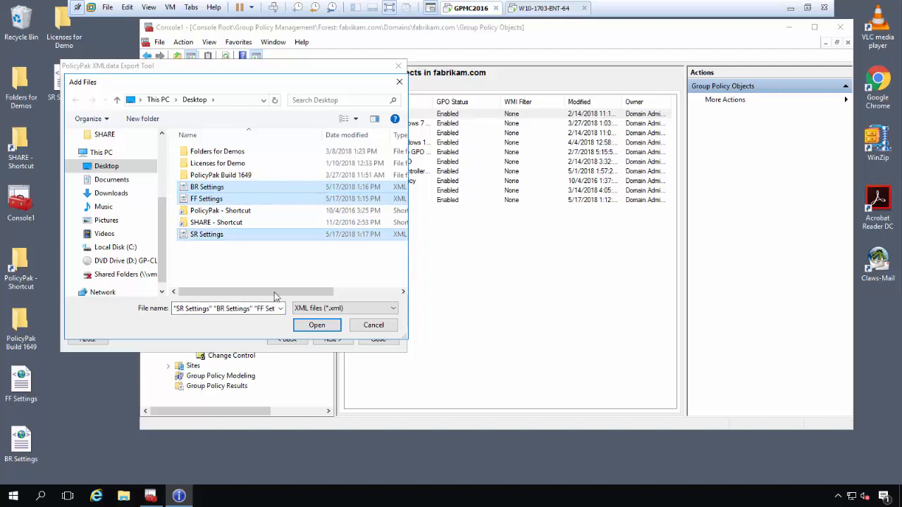
click(317, 326)
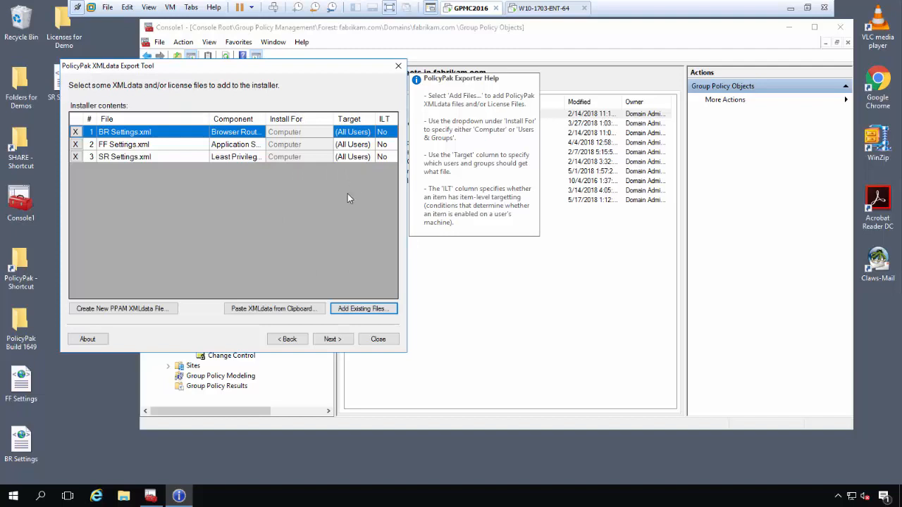
click(333, 339)
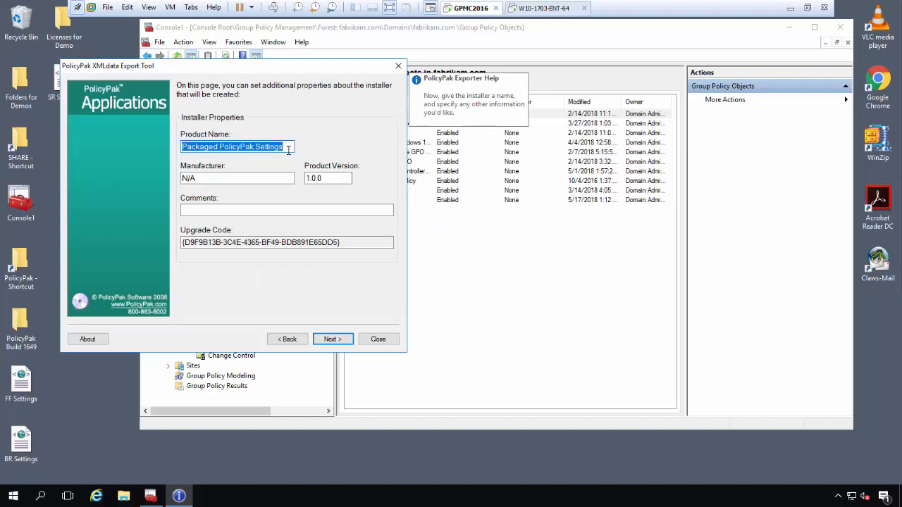
Step: Set the installer's Product Name to 'PP Settings' and proceed to writing the file
text(PP )
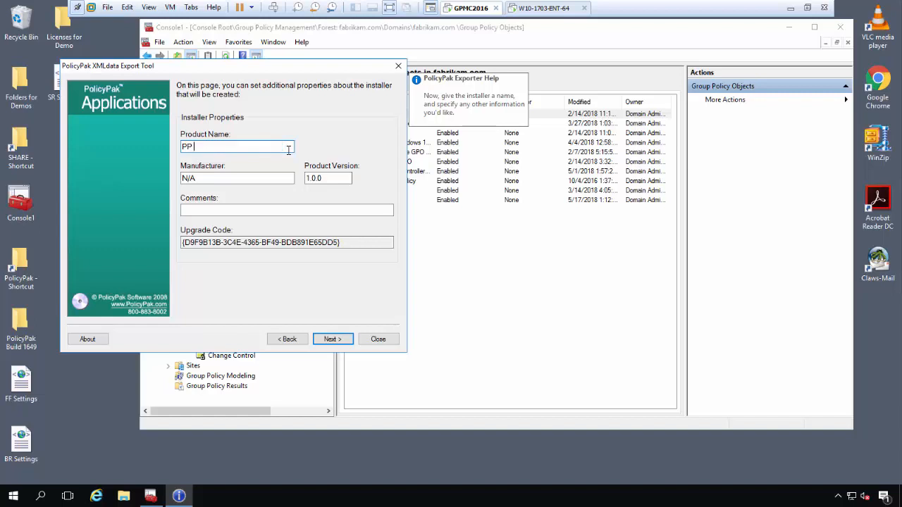
text(Settings)
click(332, 339)
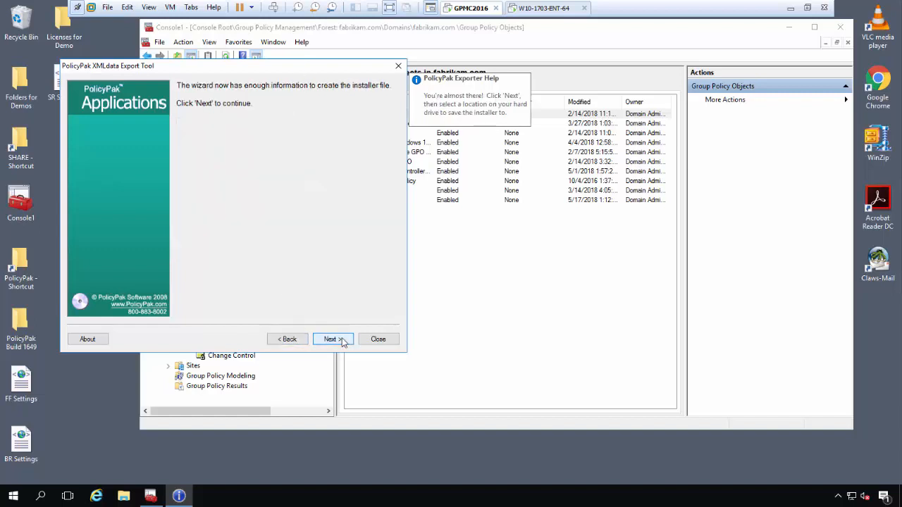
click(331, 339)
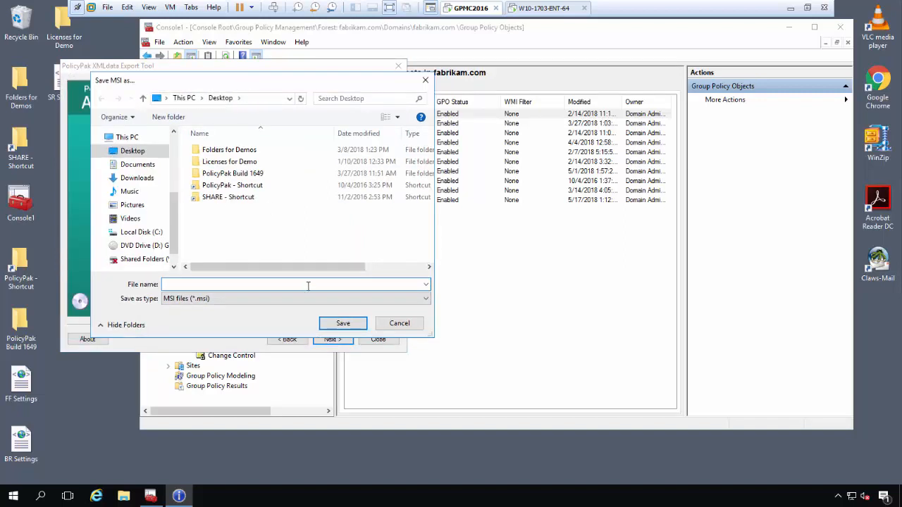
Step: Save the installer as C:\SHARE\PP Settings.msi and finish the wizard
double_click(230, 199)
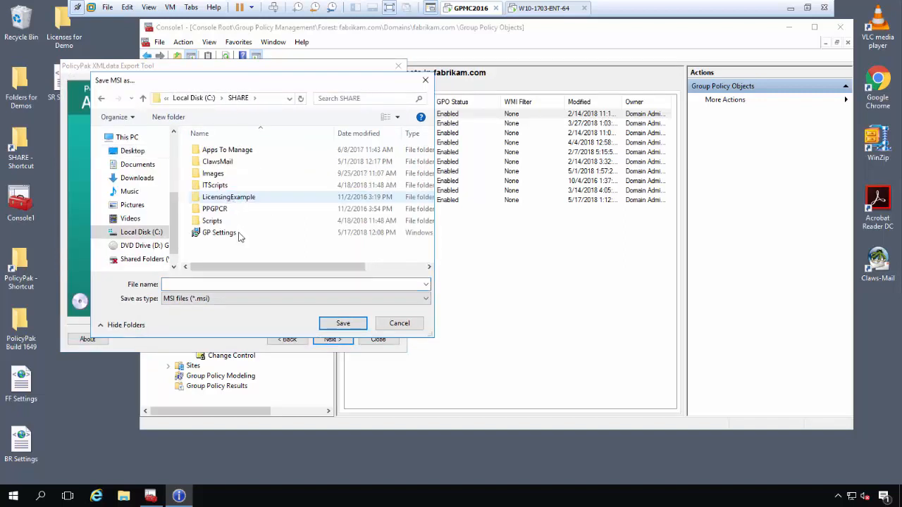
click(254, 284)
text(PP)
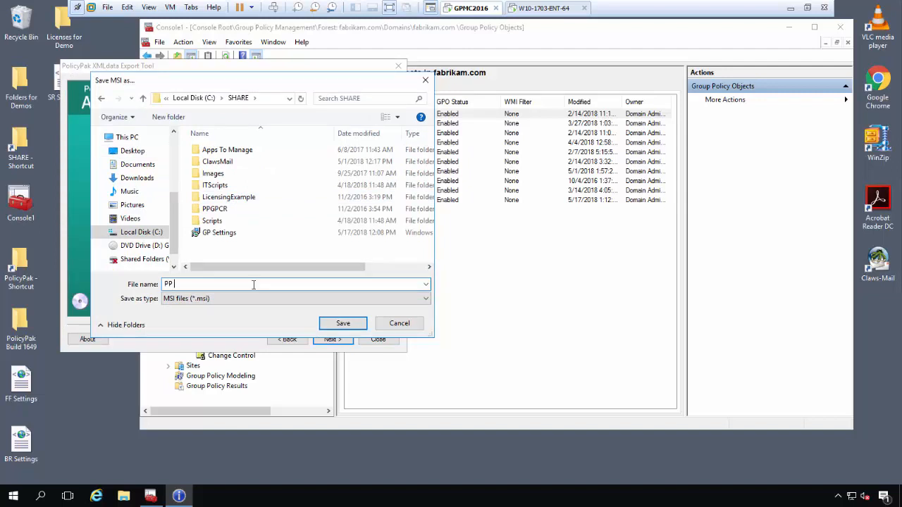
text( Settings)
key(Return)
key(Return)
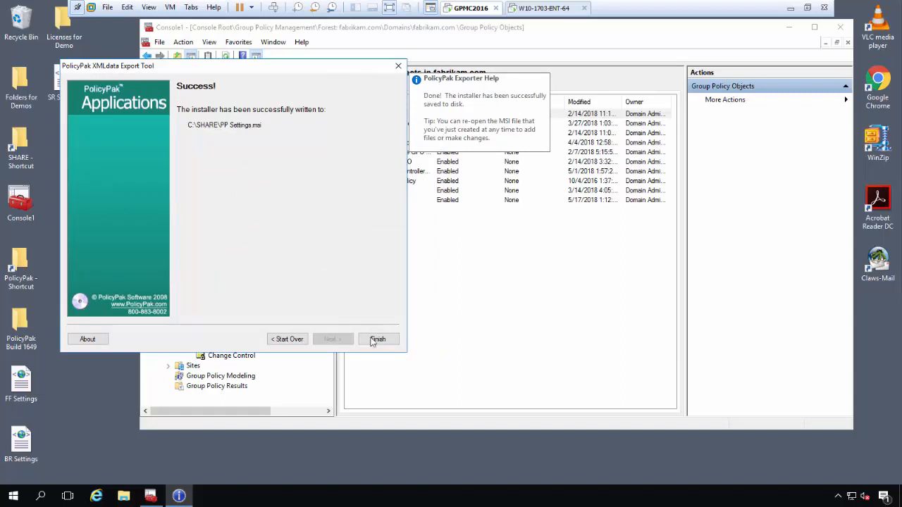
click(379, 341)
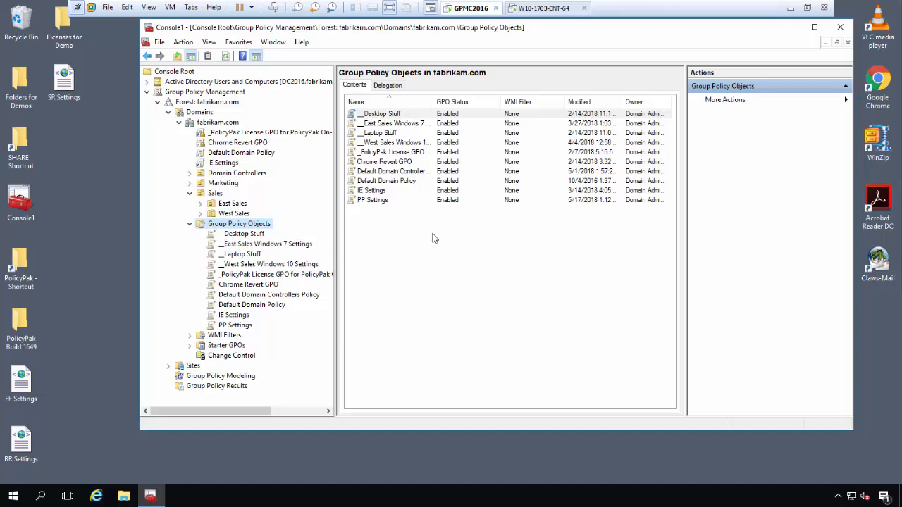
Step: On the W10-1703-ENT-64 client, load google.com in Firefox, then close Firefox
click(548, 9)
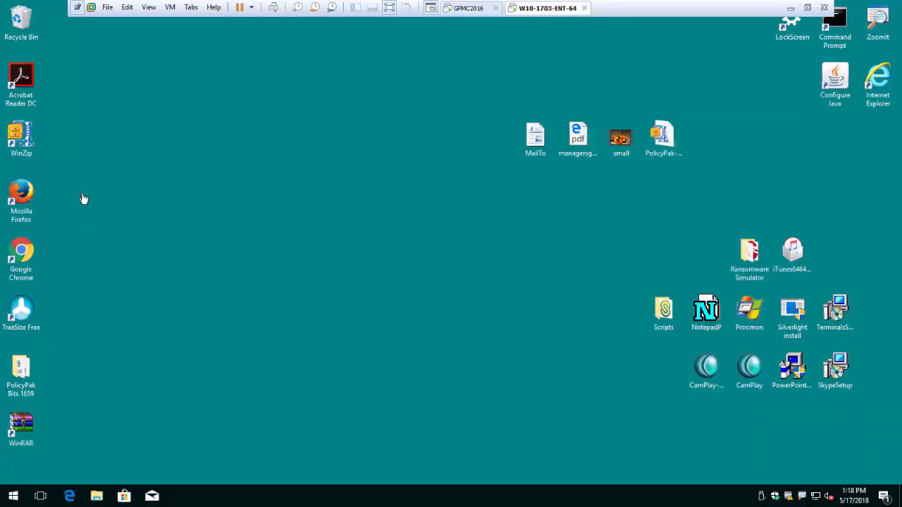
double_click(21, 190)
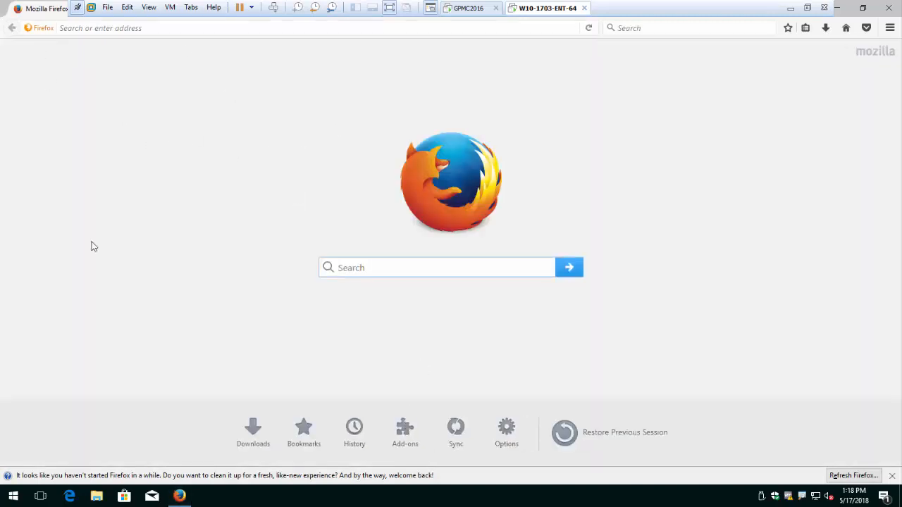
click(889, 28)
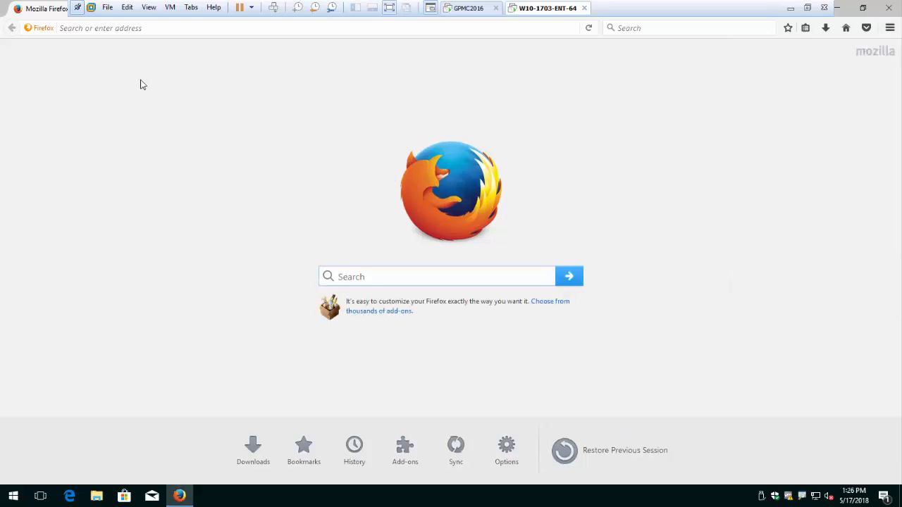
click(140, 29)
text(google.com)
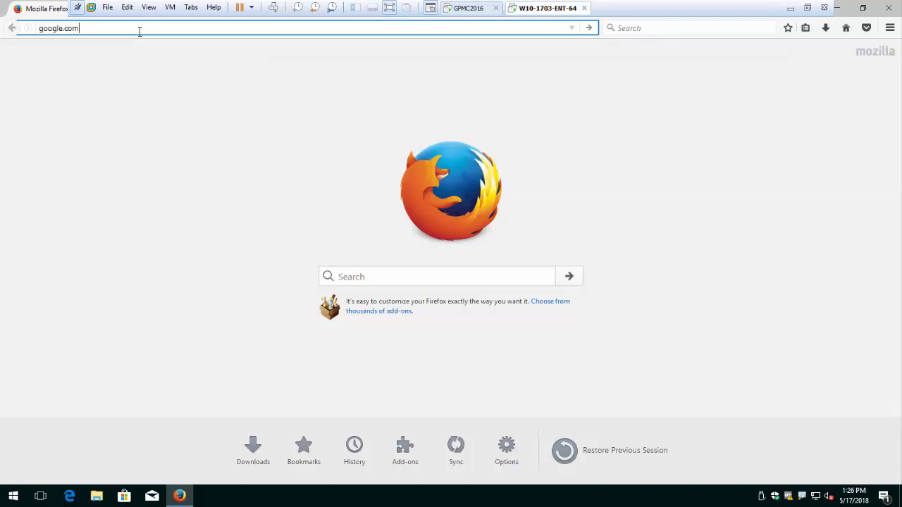
key(Return)
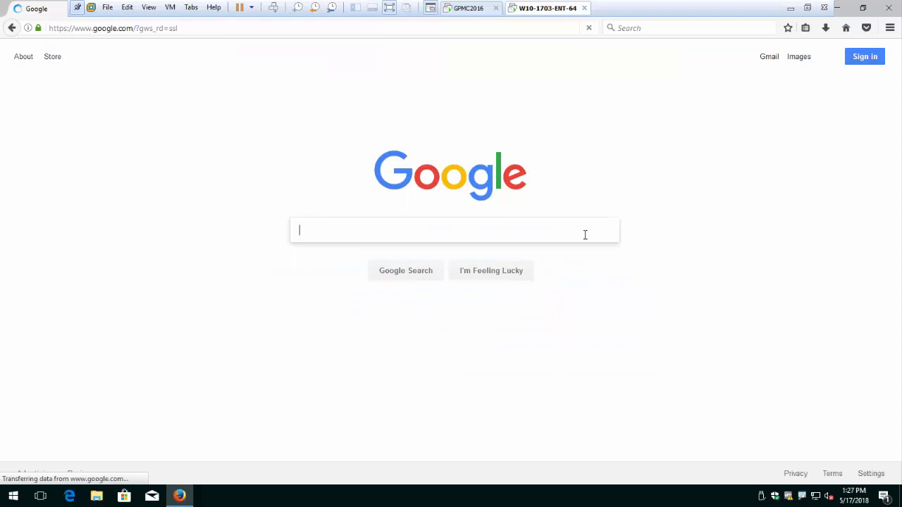
click(897, 5)
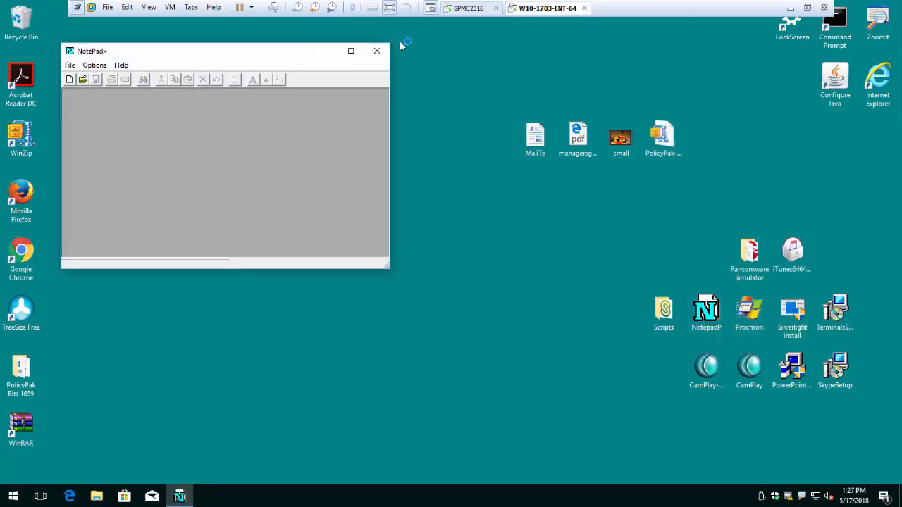
click(379, 48)
click(742, 253)
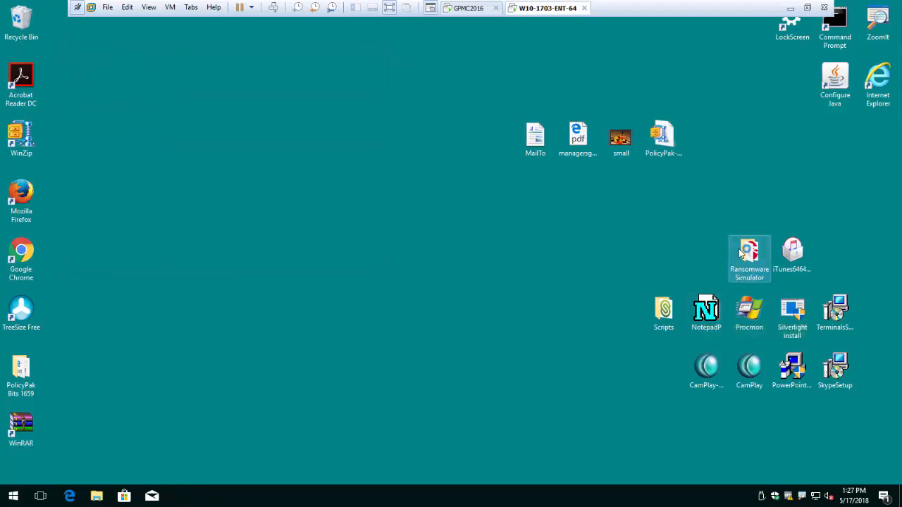
double_click(741, 253)
click(345, 194)
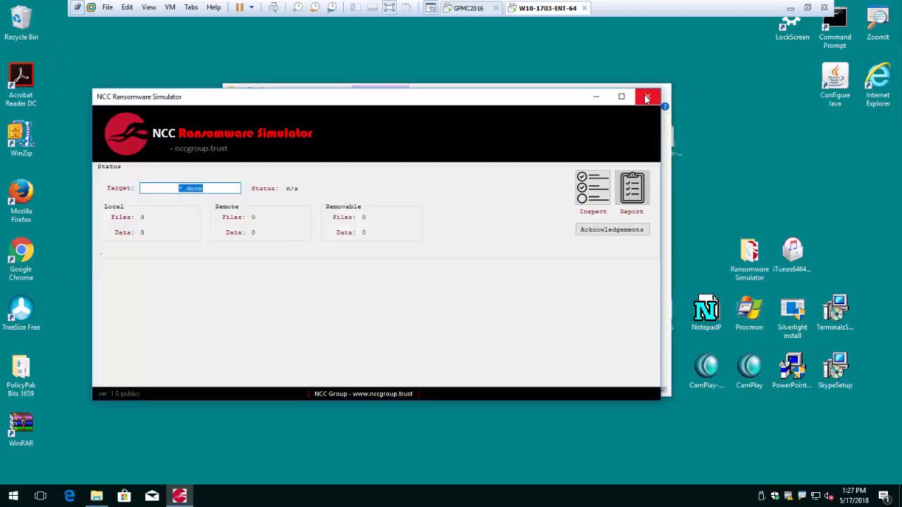
click(646, 98)
click(659, 91)
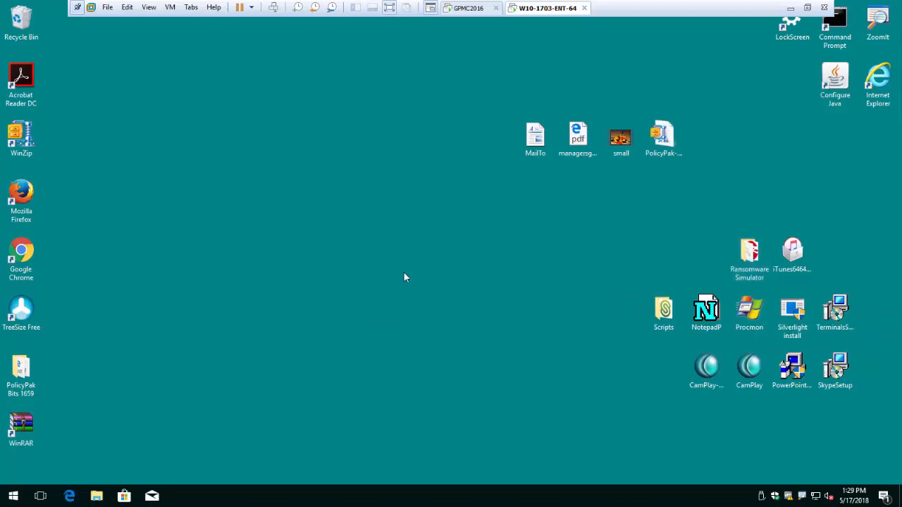
click(472, 12)
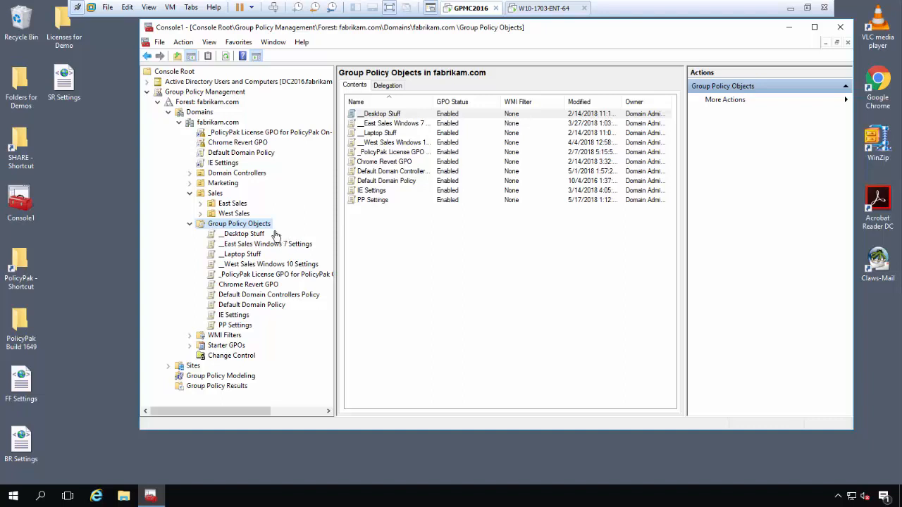
click(24, 153)
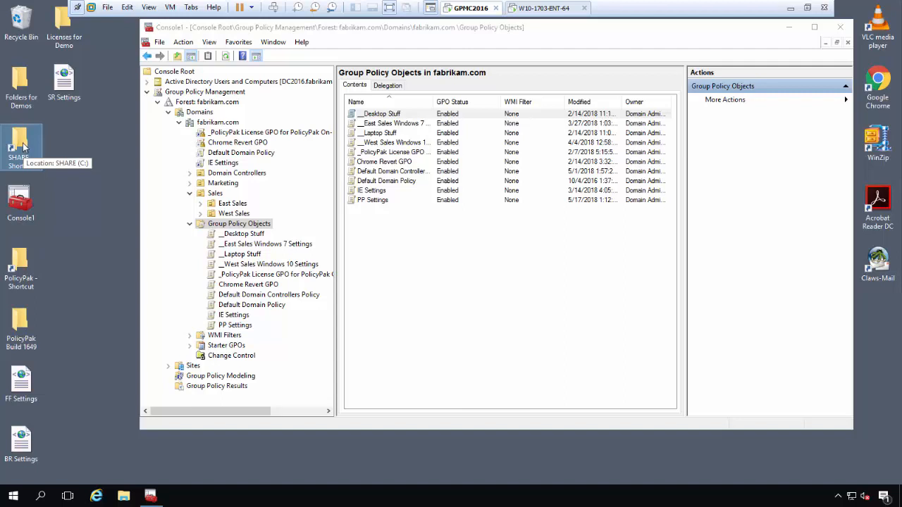
click(547, 9)
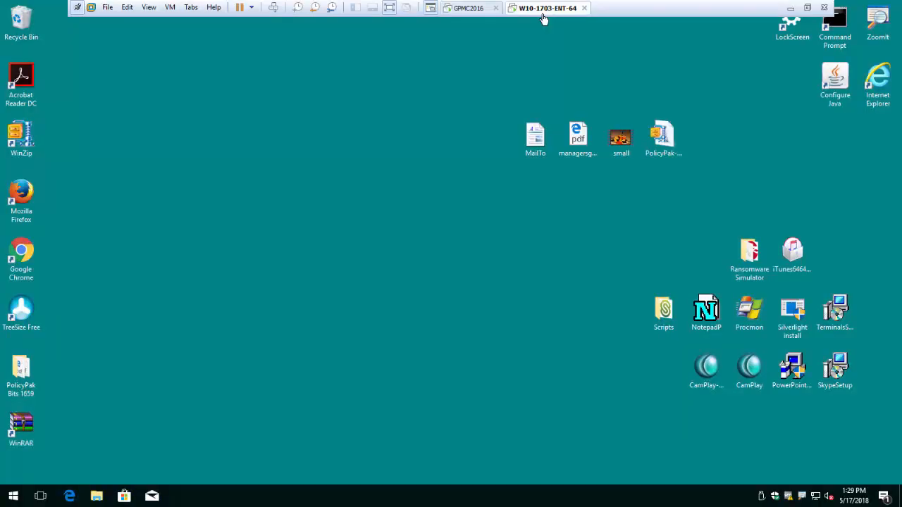
Step: Browse File Explorer to the \\dc2016\share network folder
click(97, 496)
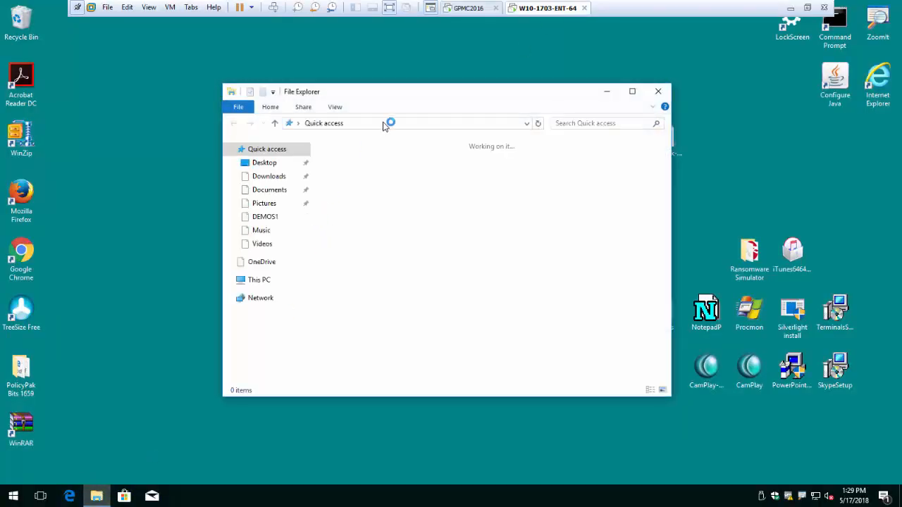
click(384, 125)
text(\dc20)
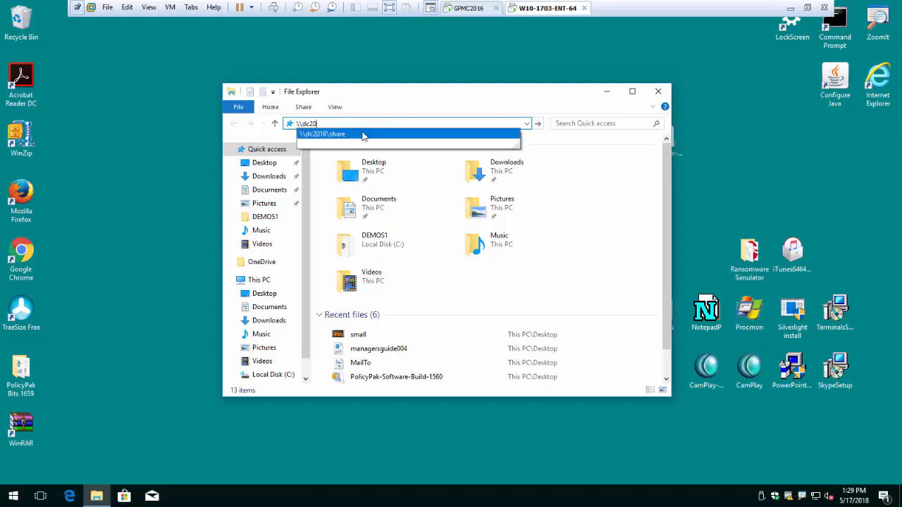
click(363, 134)
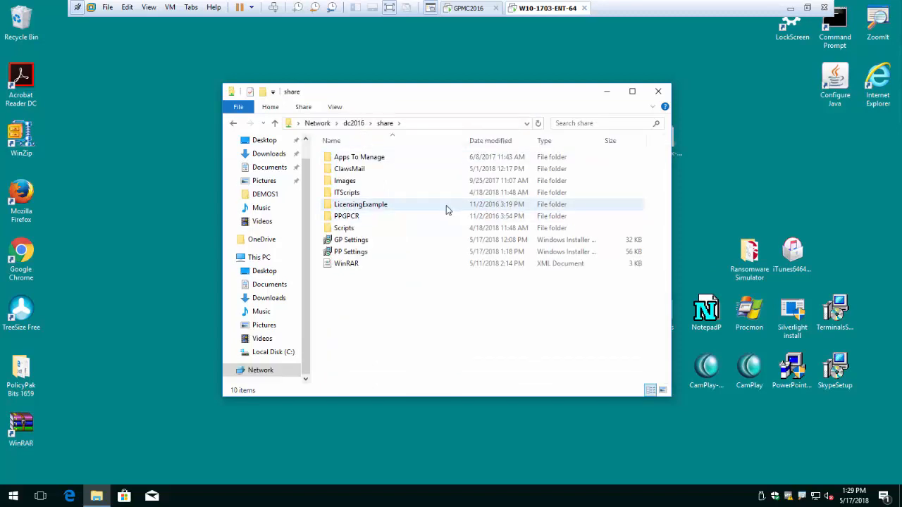
Step: Install PP Settings.msi using the admin user name and password, then minimize Explorer
double_click(346, 253)
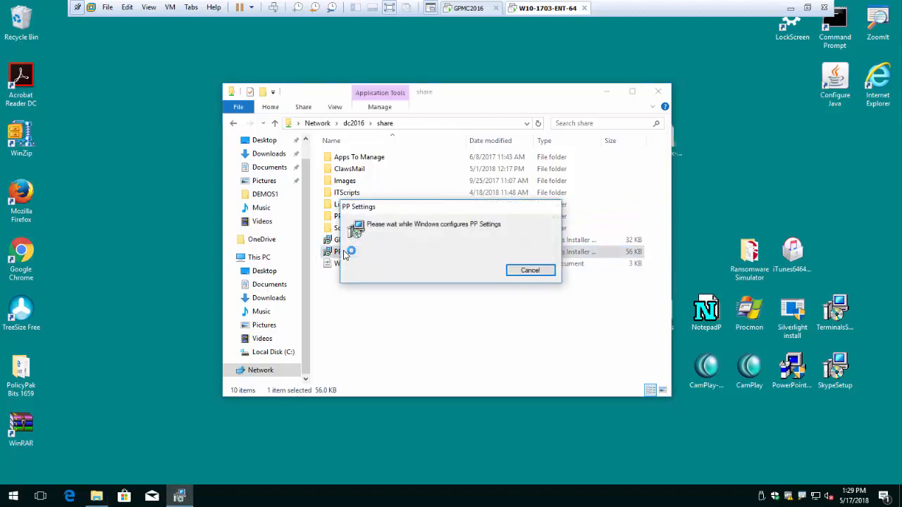
text(a)
key(Tab)
text(pw)
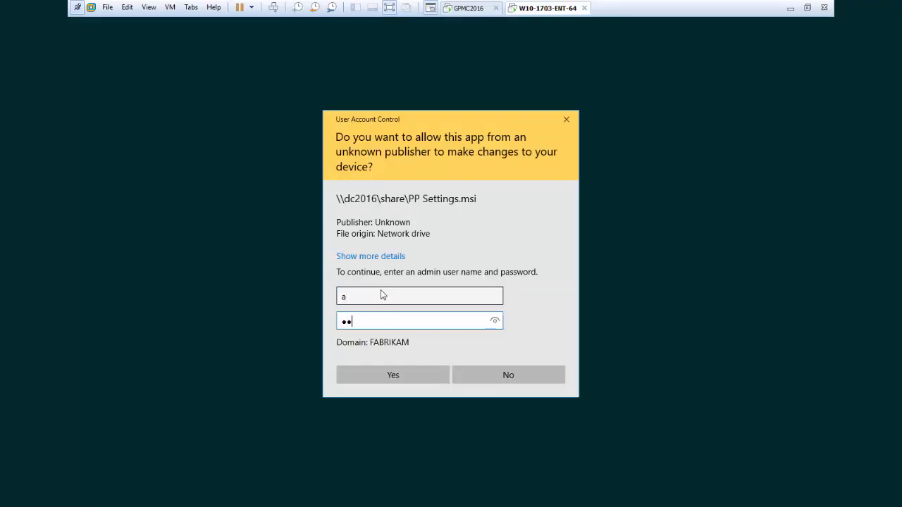
click(397, 370)
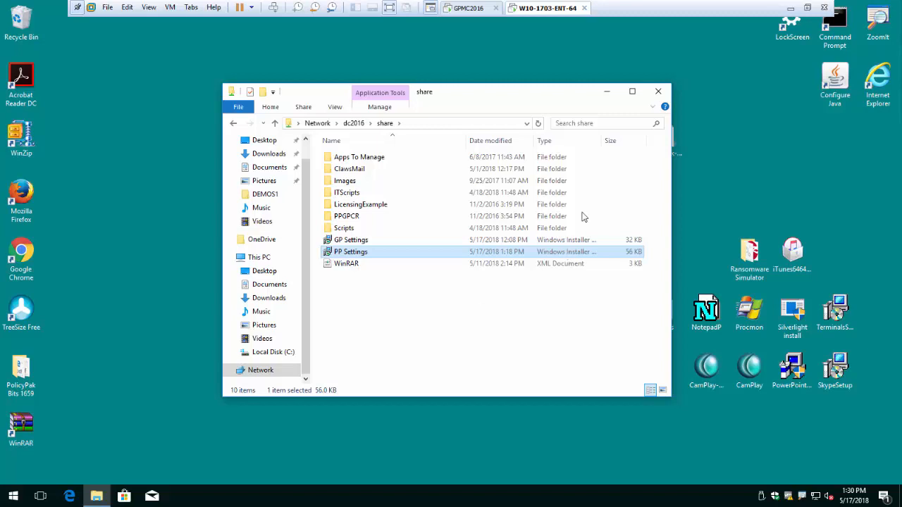
click(609, 91)
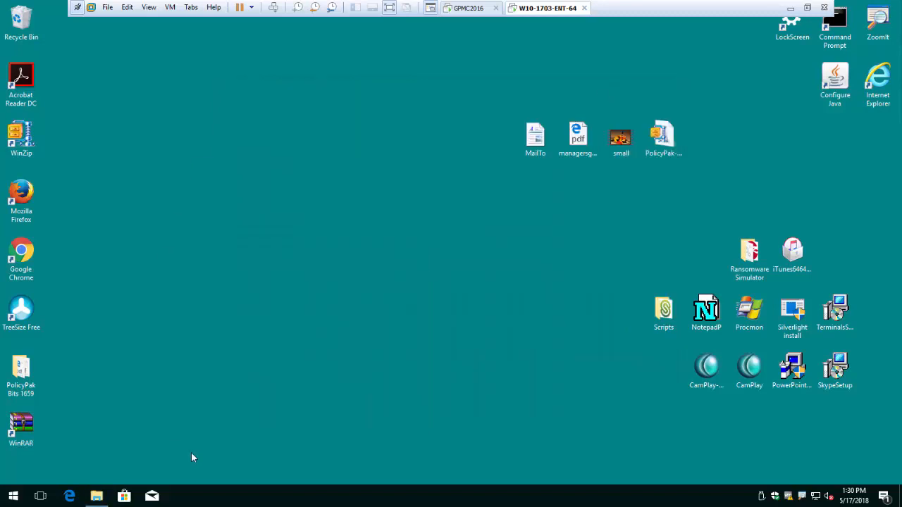
click(14, 496)
text(control)
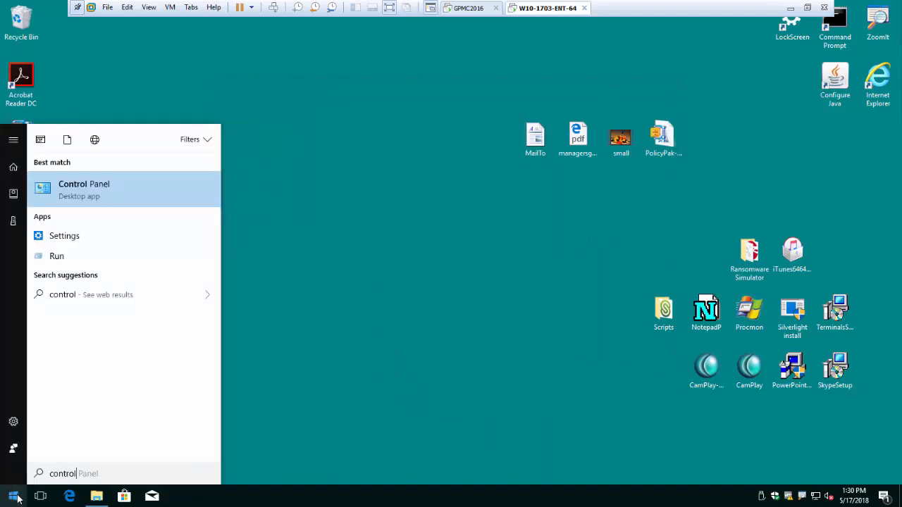
click(109, 189)
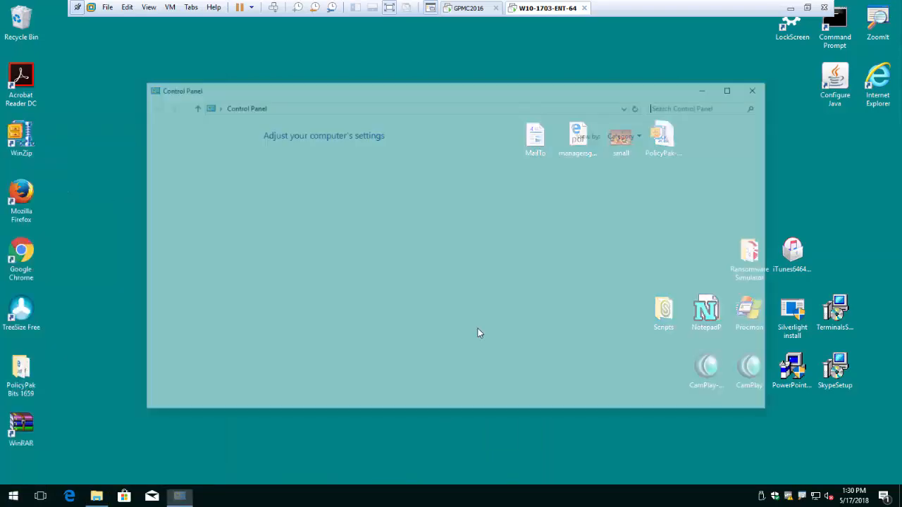
click(310, 290)
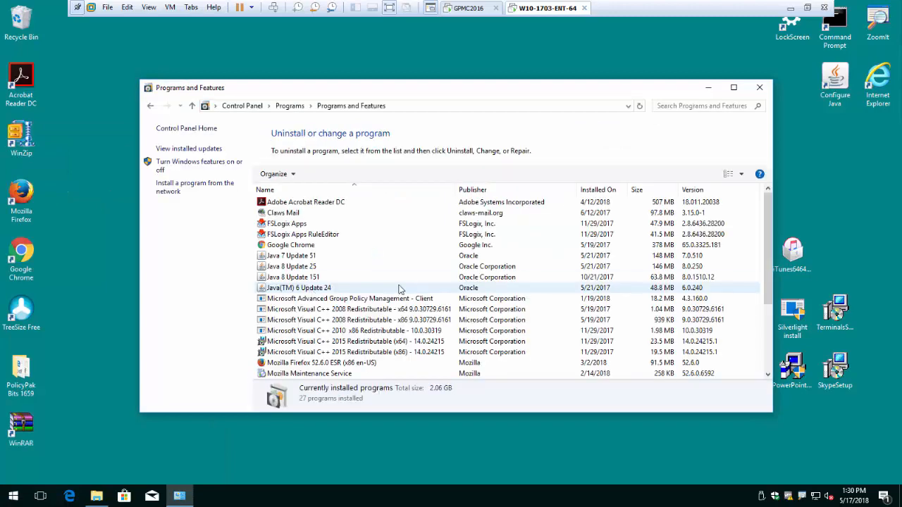
scroll(387, 295, down, 4)
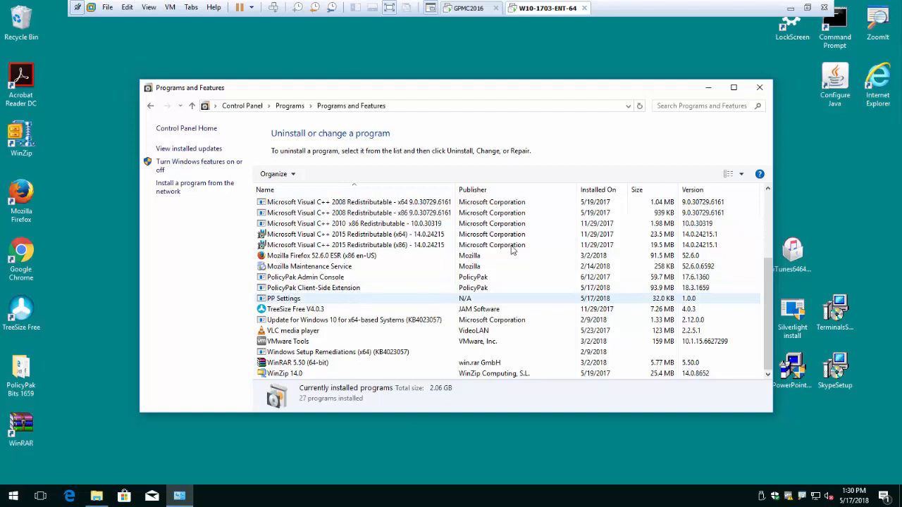
click(759, 87)
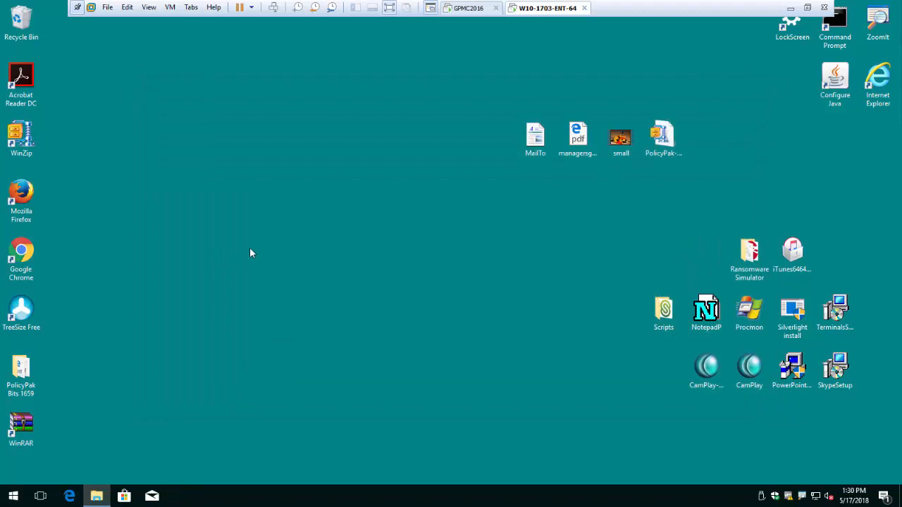
Step: Open Firefox on the PolicyPak homepage, check its main menu, close it, and relaunch it
double_click(21, 193)
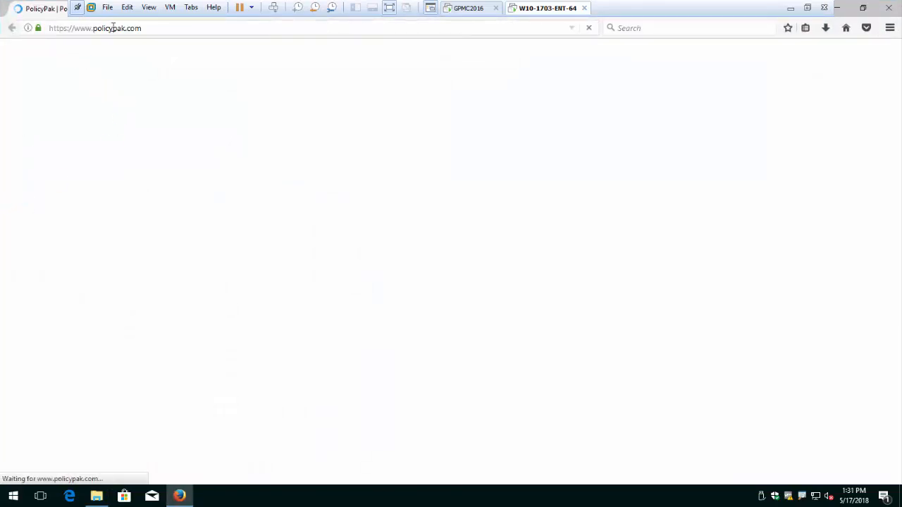
click(890, 29)
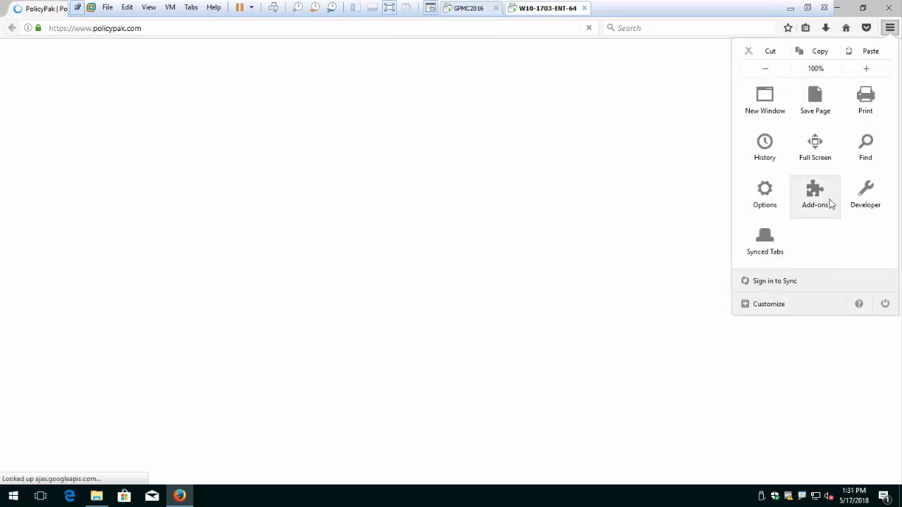
click(688, 191)
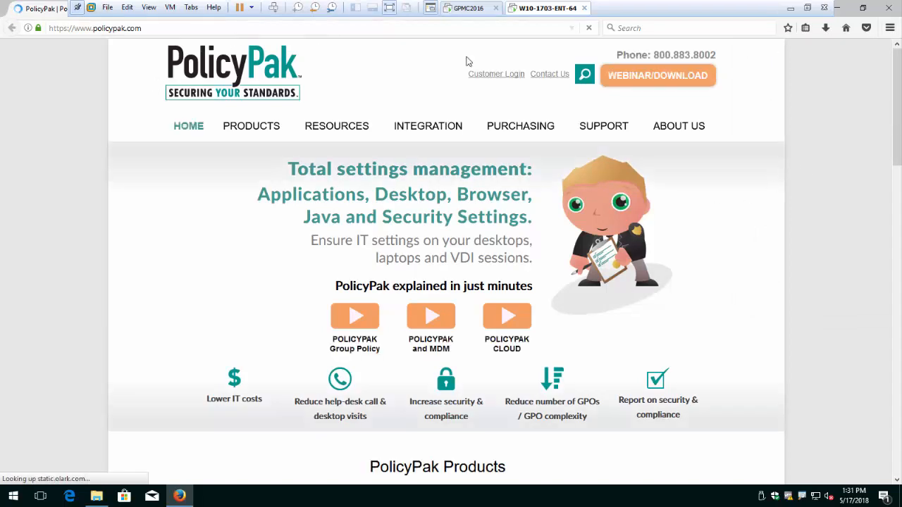
click(889, 7)
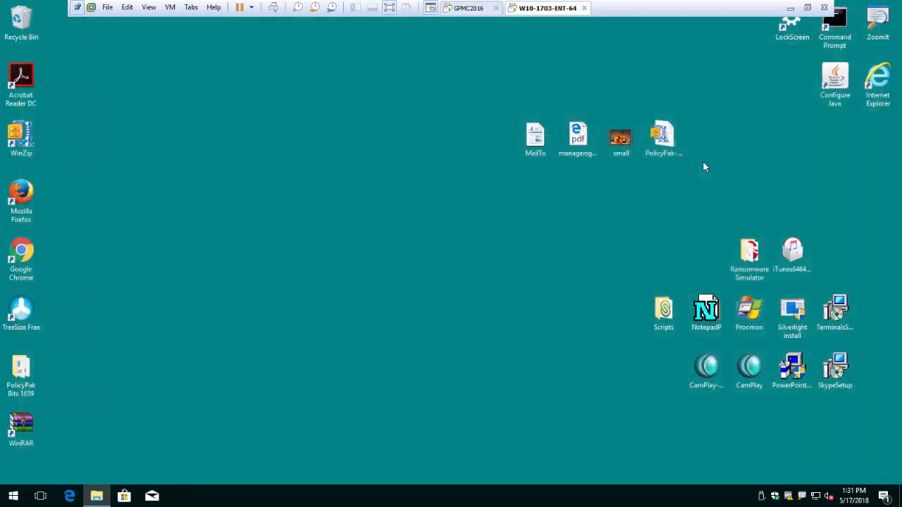
click(25, 201)
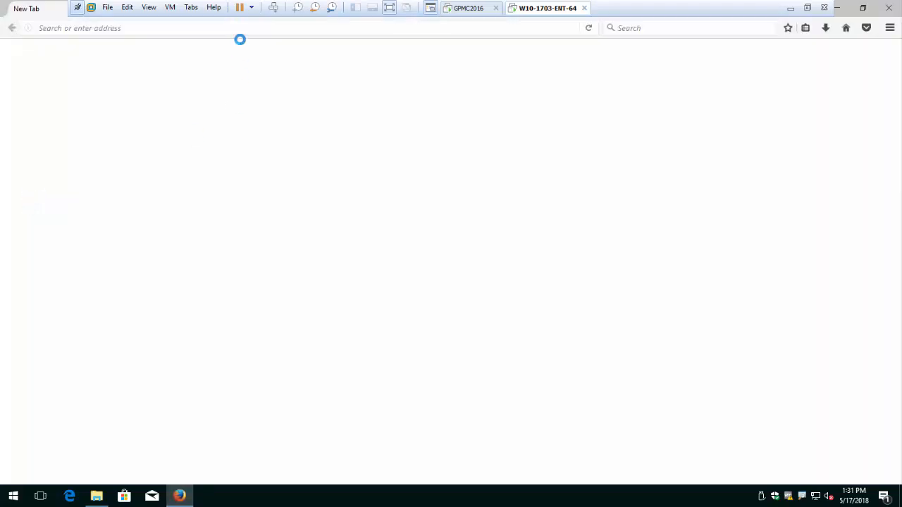
Step: Enter google.com in Firefox so it gets routed to Chrome
click(238, 31)
text(google.com/)
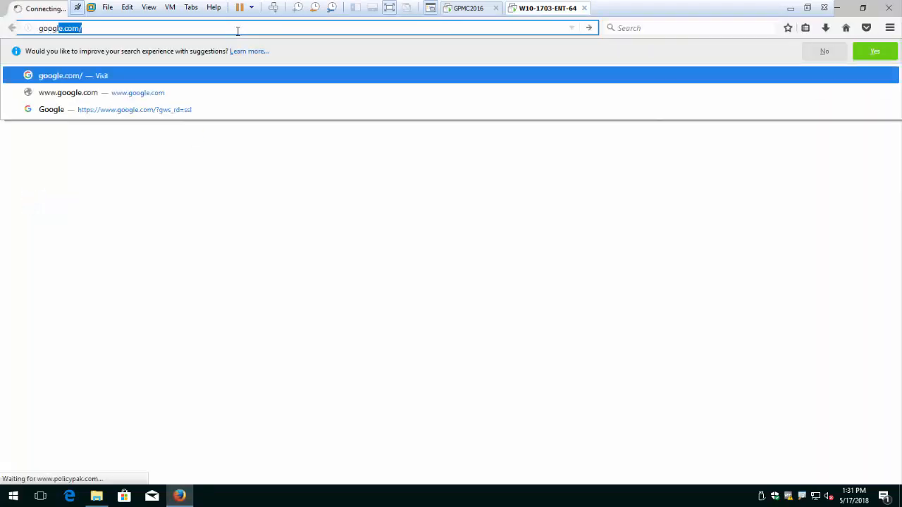
key(Return)
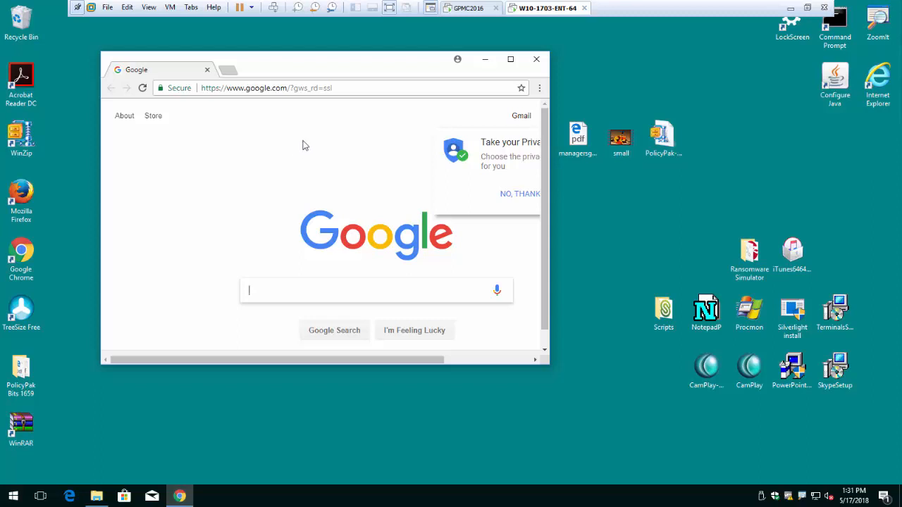
Step: Confirm facebook.com is blocked in Chrome, dismiss the 'NO FB FOR YOU!' notice, and close Chrome
click(363, 82)
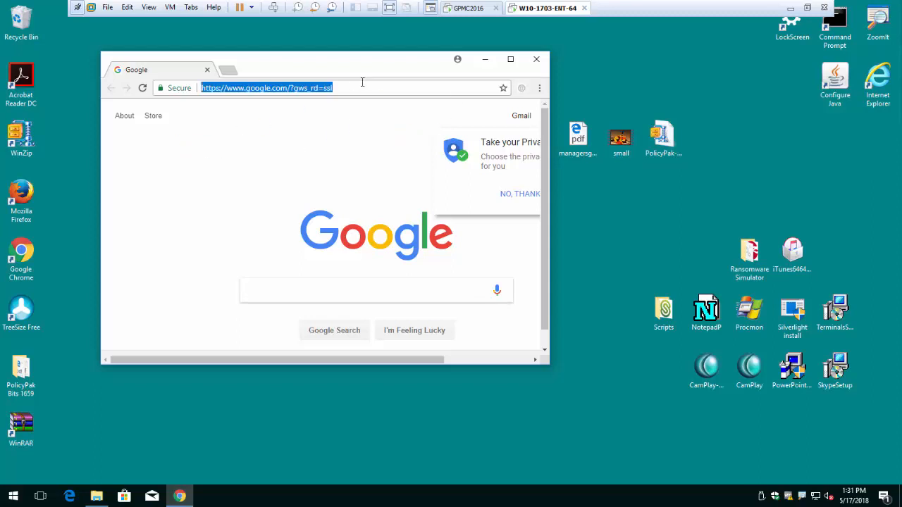
text(fac)
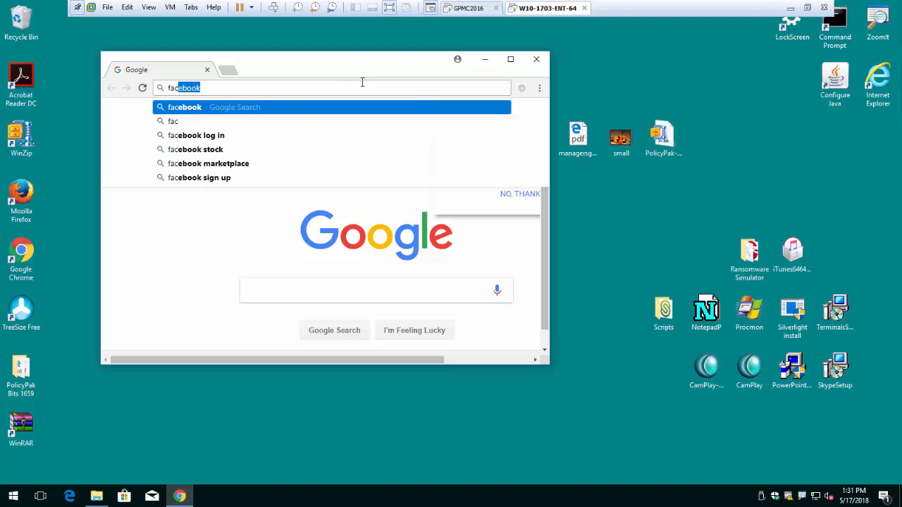
text(ebook.co)
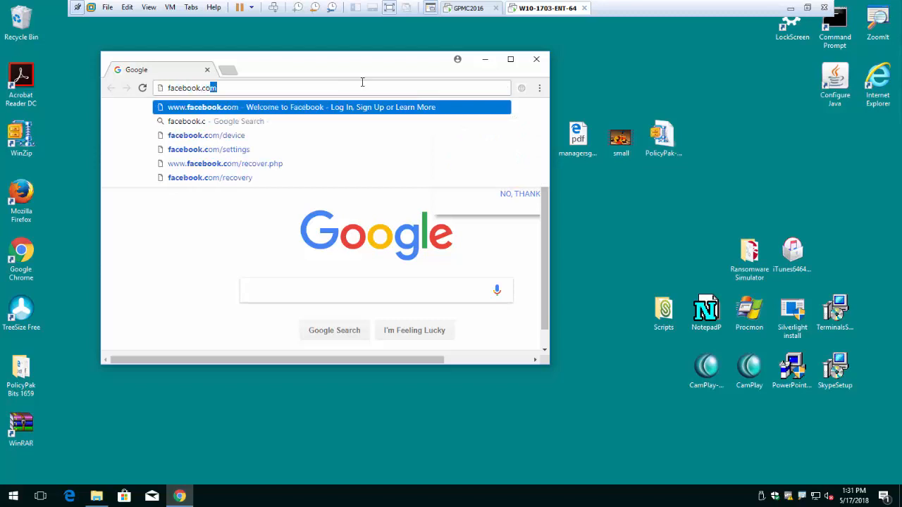
key(Return)
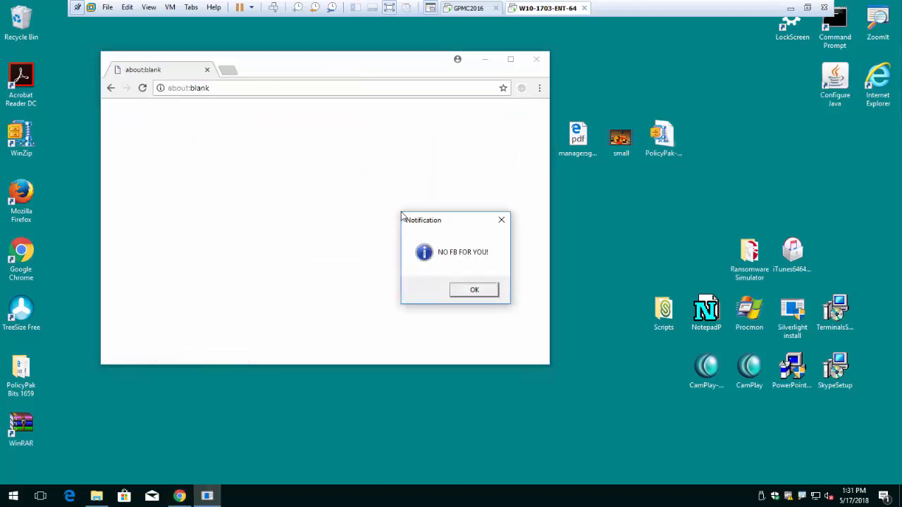
click(483, 291)
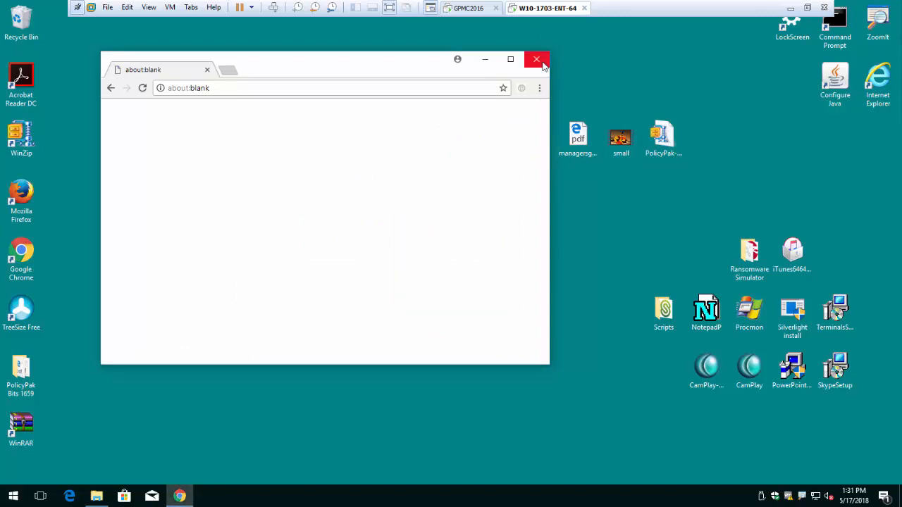
click(536, 59)
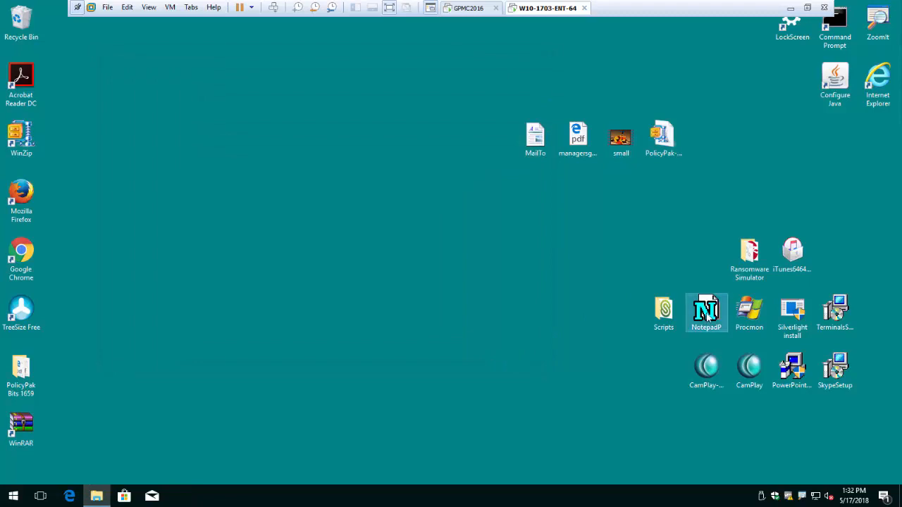
double_click(708, 317)
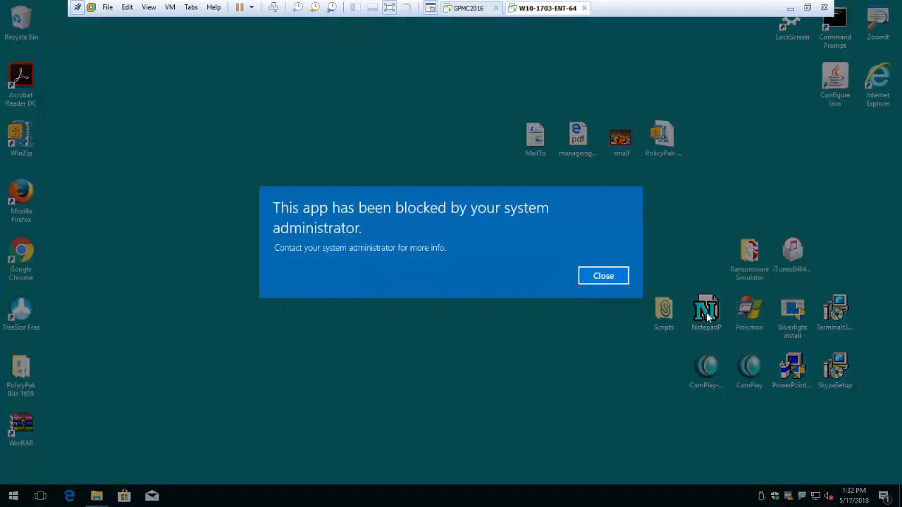
click(604, 277)
double_click(747, 264)
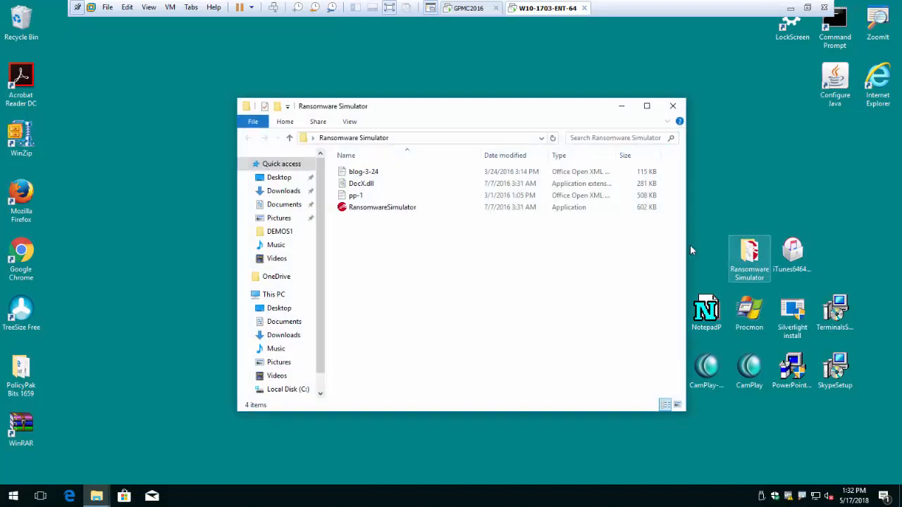
double_click(381, 209)
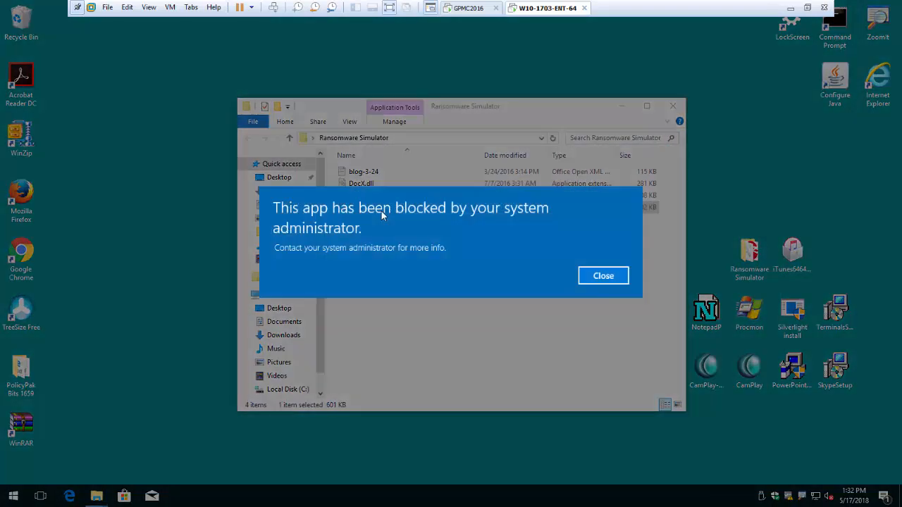
click(602, 276)
click(673, 106)
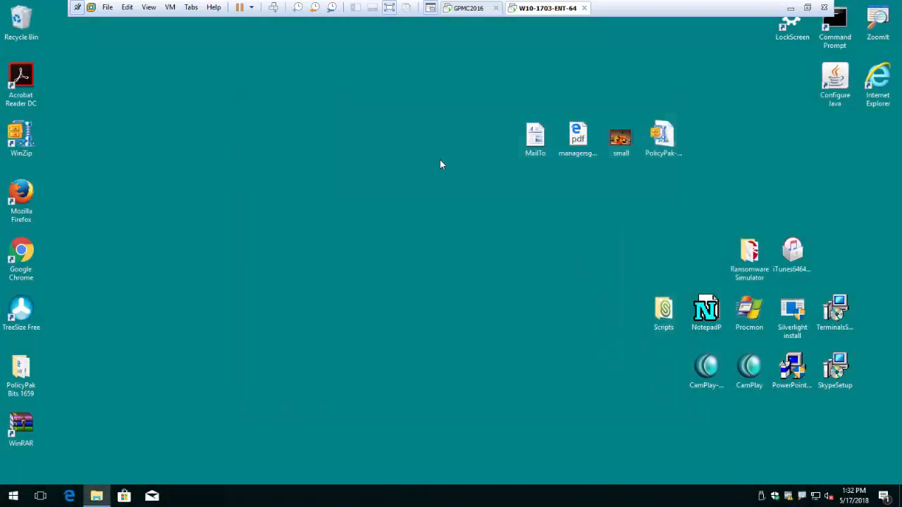